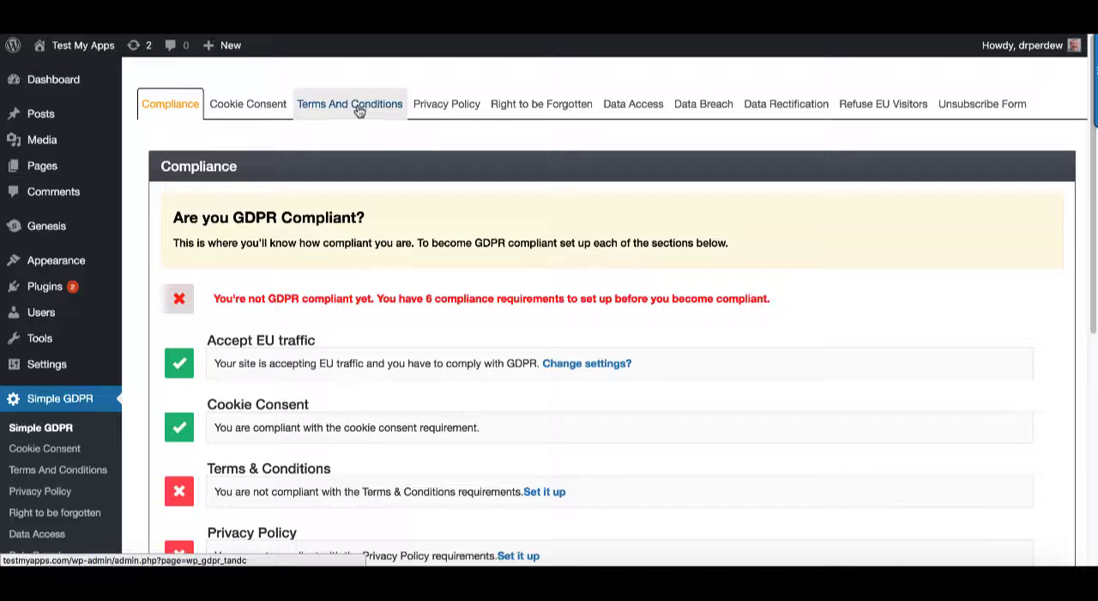
# Open the Simple GDPR Terms And Conditions settings and select the [wpgdprTandC] shortcode in the instructions
pyautogui.click(359, 110)
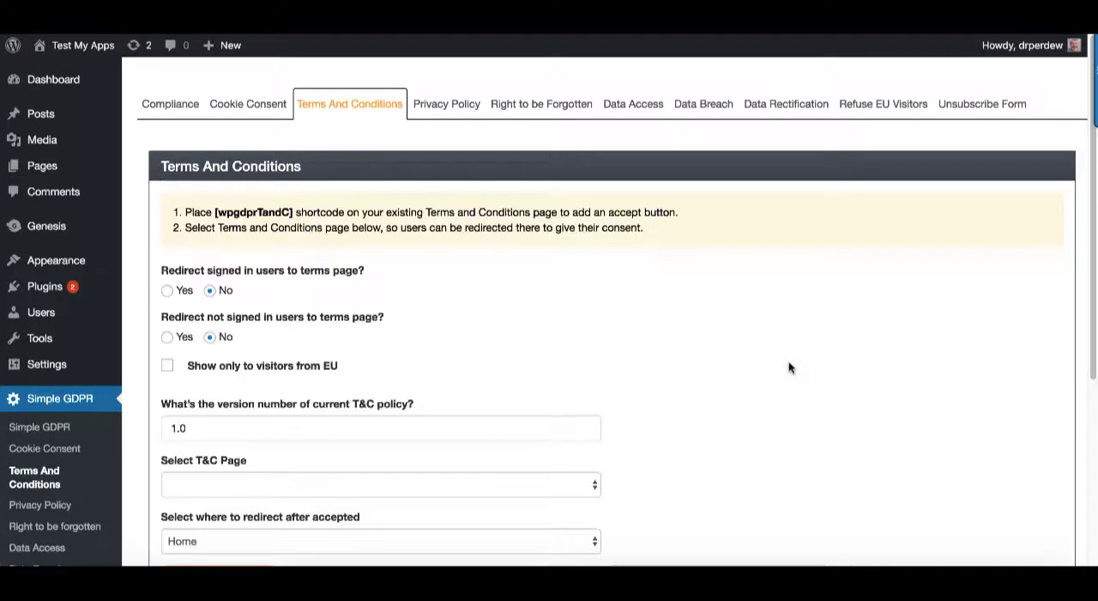
pyautogui.scroll(-2, 449, 249)
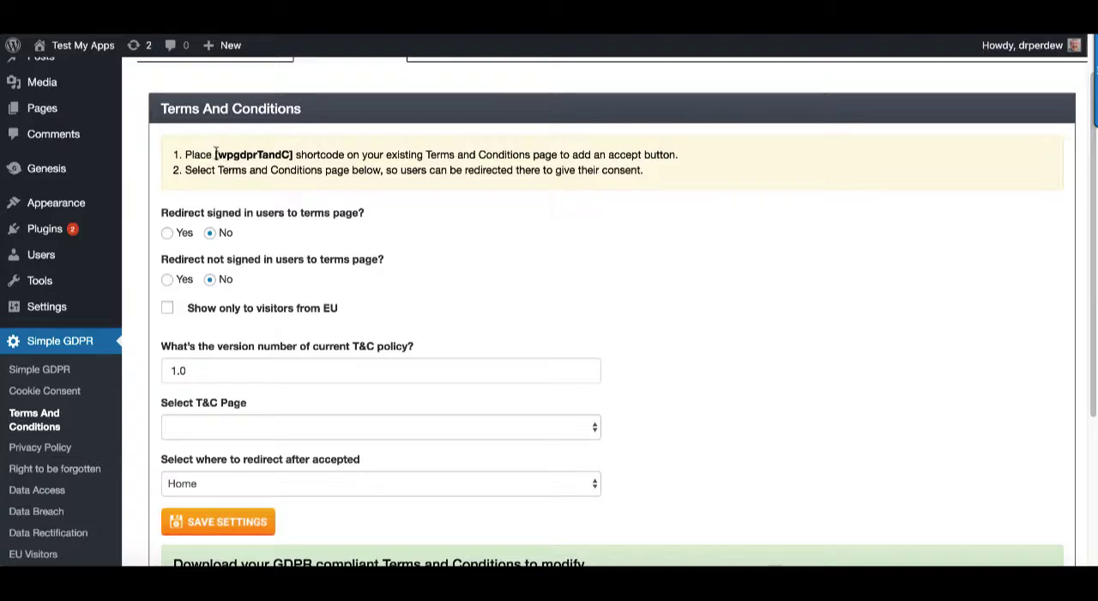
pyautogui.moveTo(215, 155); pyautogui.dragTo(294, 153)
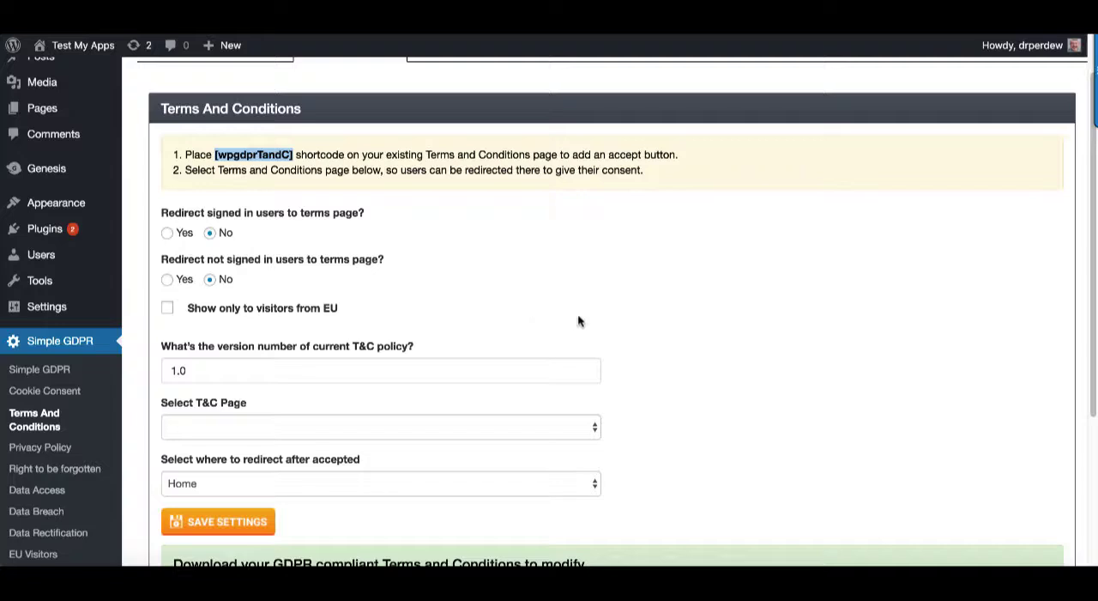
# Check the pages offered for the T&C page setting and download the GDPR compliant Terms and Conditions template, opening it in Word
pyautogui.scroll(-5, 728, 344)
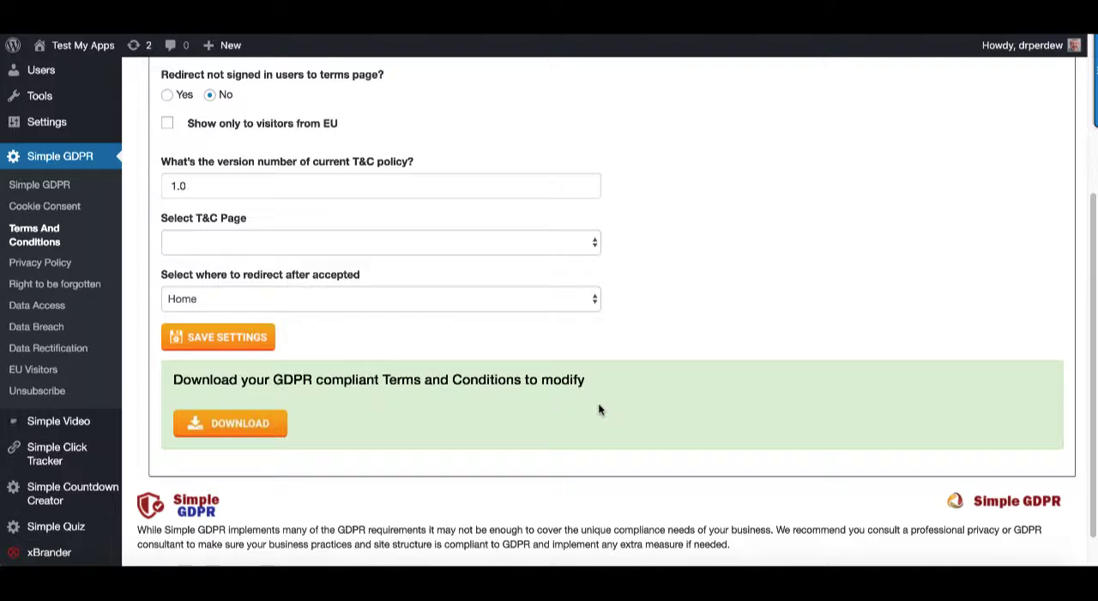
pyautogui.scroll(1, 598, 409)
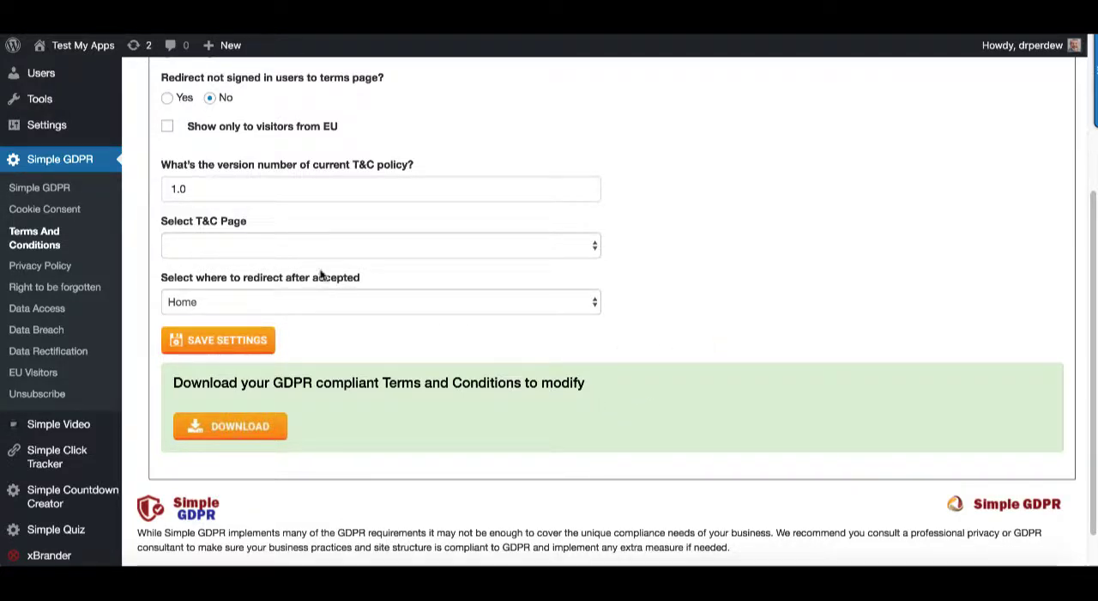
pyautogui.click(336, 251)
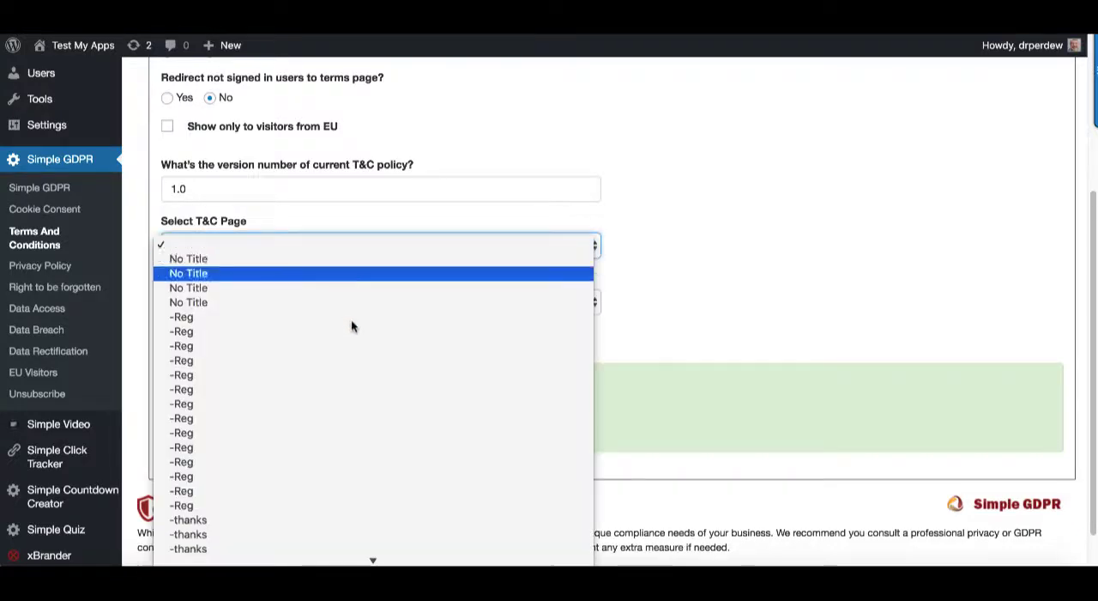
pyautogui.click(660, 270)
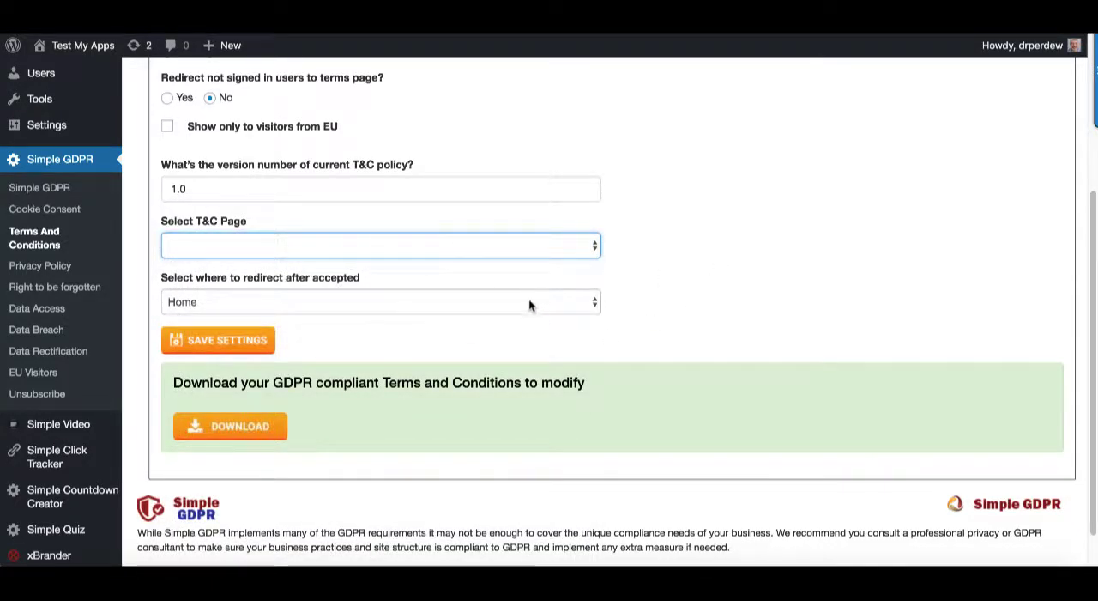
pyautogui.click(253, 427)
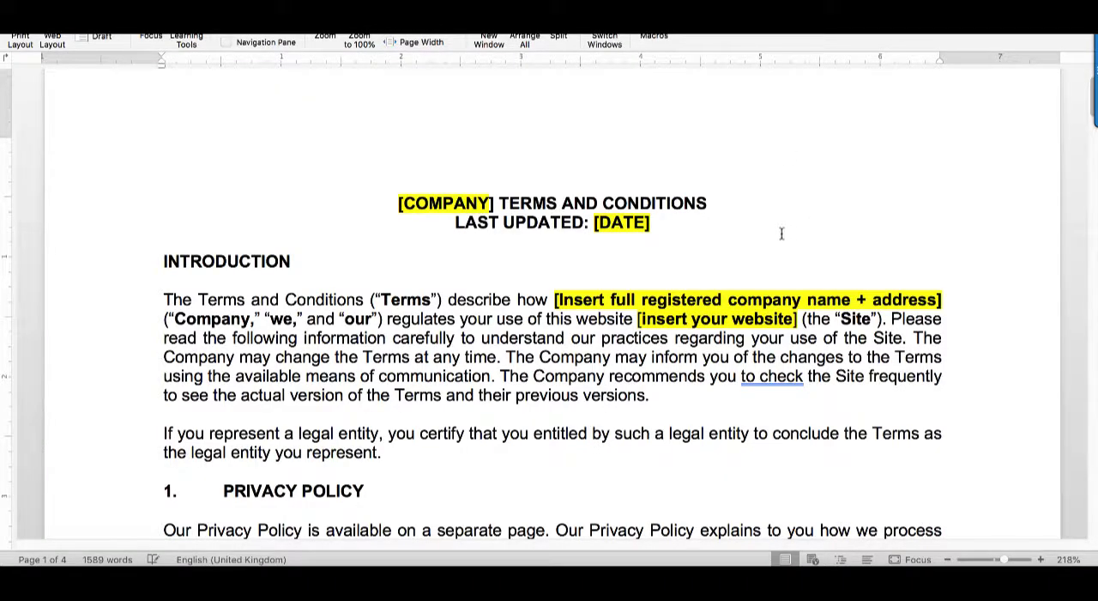
# Examine the highlighted placeholders and notes in the template's title, introduction and account sections, selecting the [COMPANY] placeholder
pyautogui.scroll(-3, 750, 253)
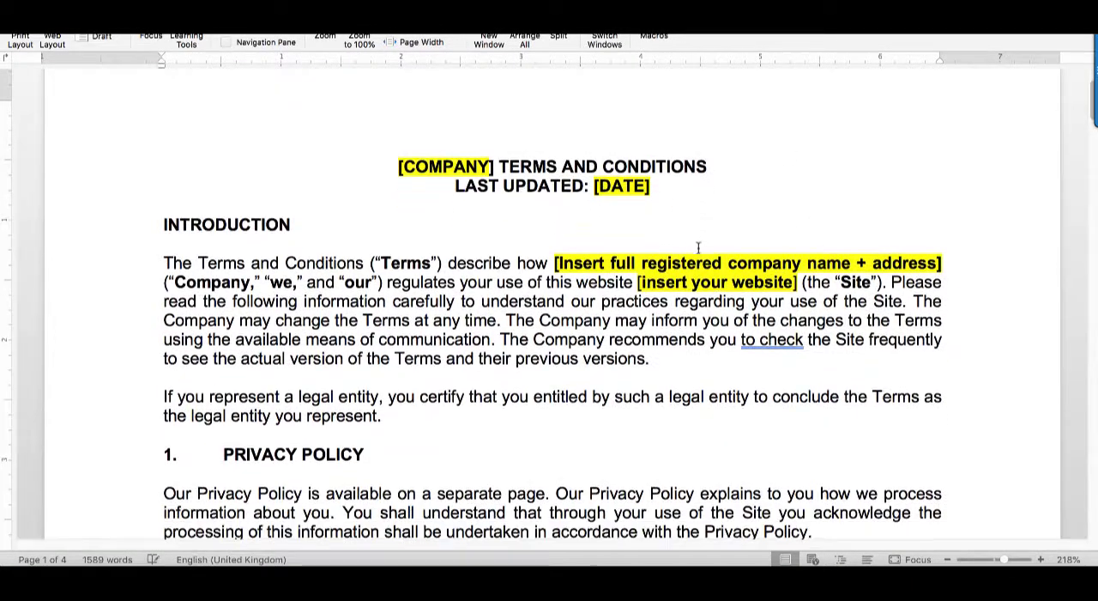
pyautogui.scroll(-2, 776, 267)
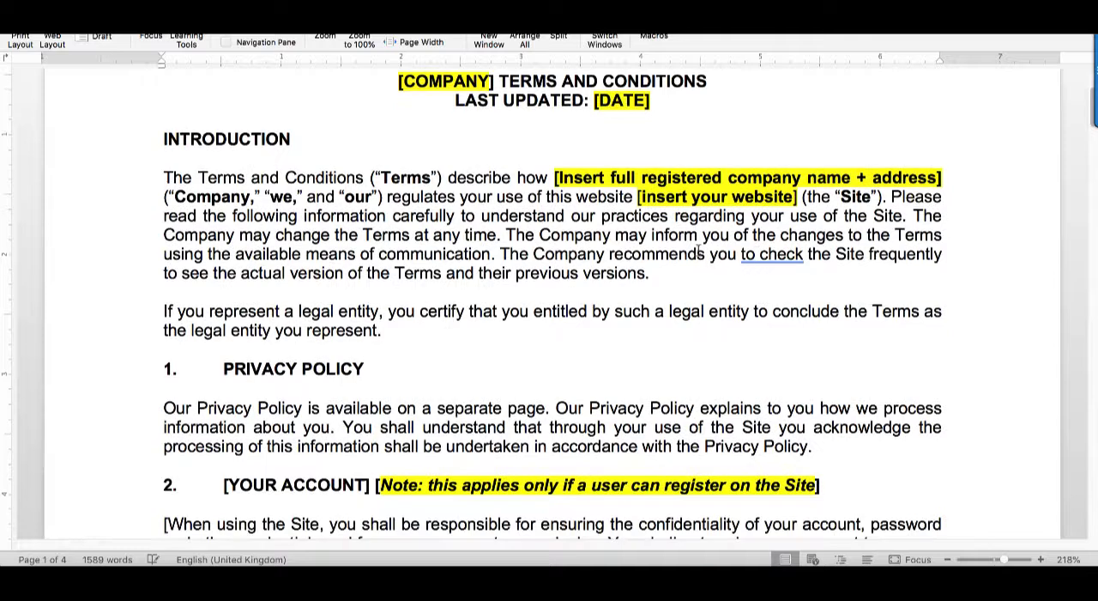
pyautogui.scroll(1, 682, 176)
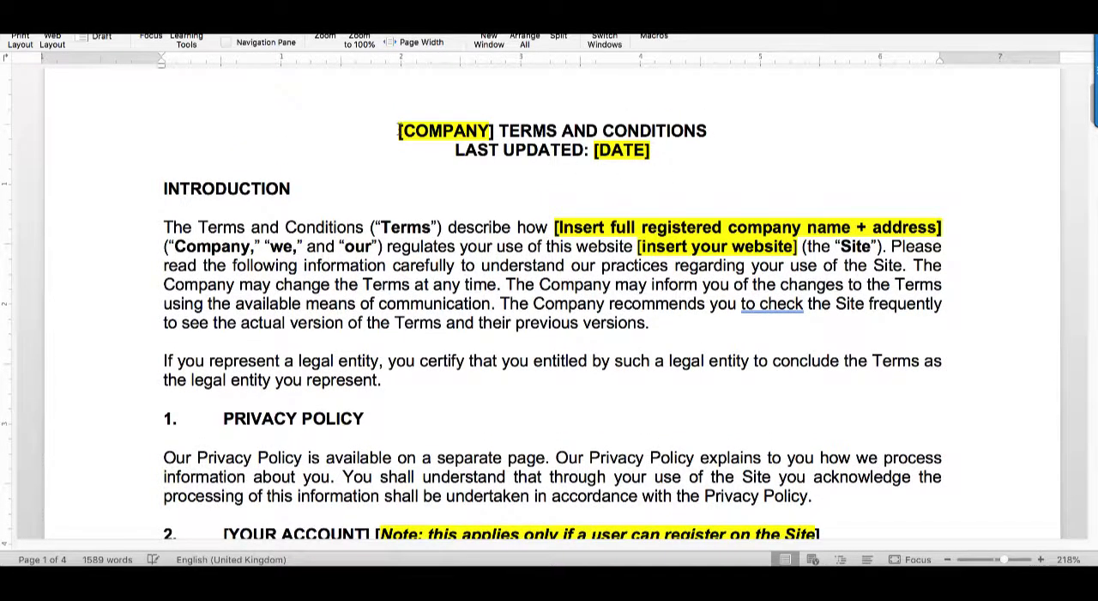
pyautogui.moveTo(399, 130); pyautogui.dragTo(496, 130)
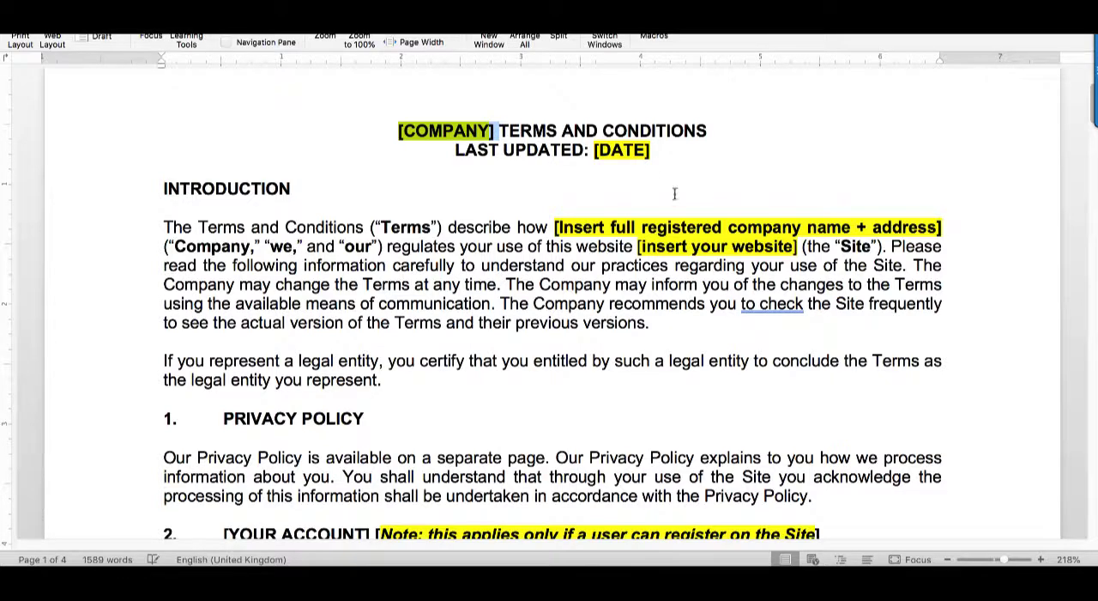
pyautogui.scroll(-8, 623, 335)
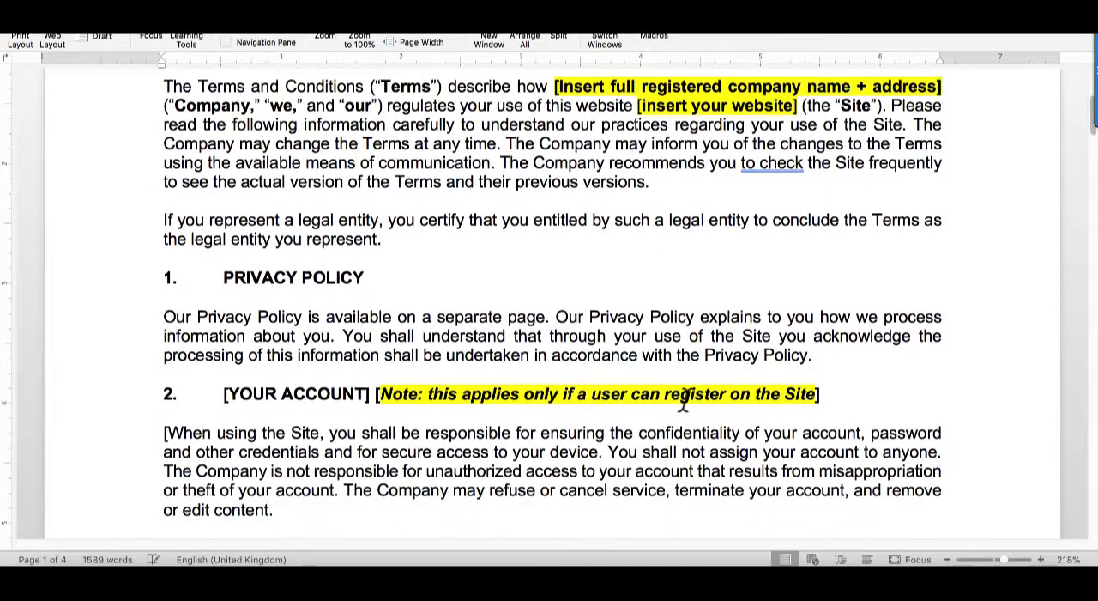
pyautogui.scroll(-4, 518, 400)
pyautogui.scroll(-10, 703, 391)
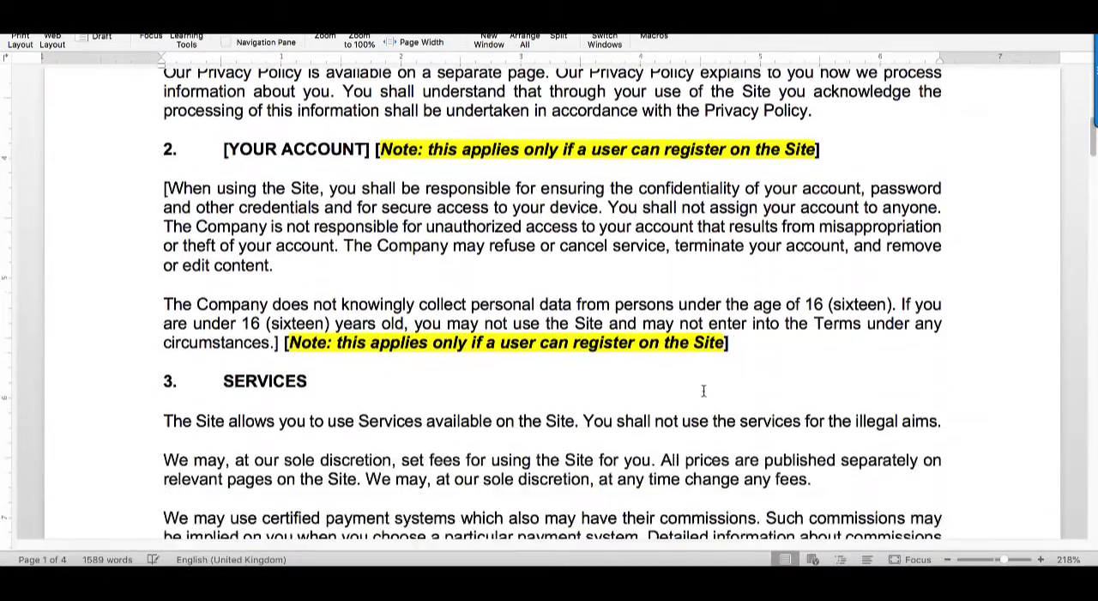
pyautogui.scroll(-2, 702, 390)
pyautogui.scroll(5, 643, 351)
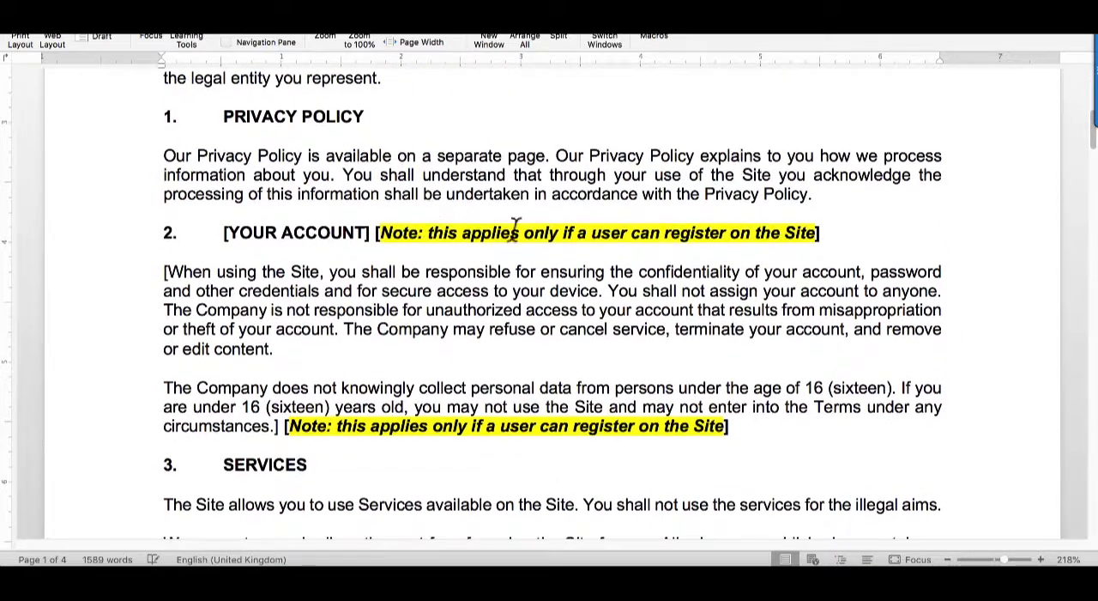
# Read through the remaining template sections from Services to Contact Information, checking for highlighted placeholders to fill in
pyautogui.scroll(-12, 515, 228)
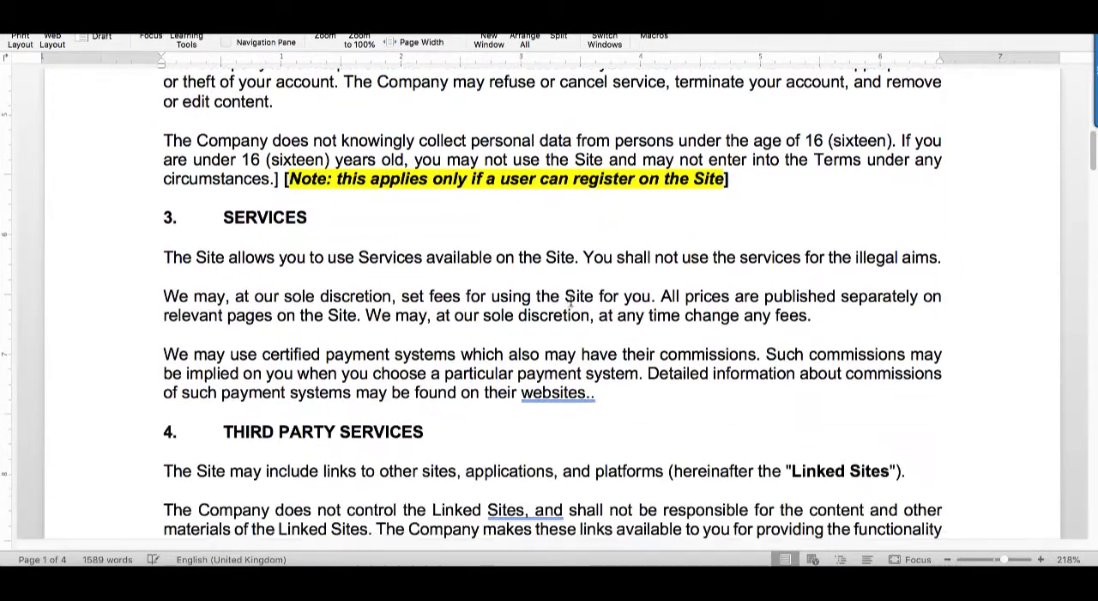
pyautogui.scroll(-20, 571, 300)
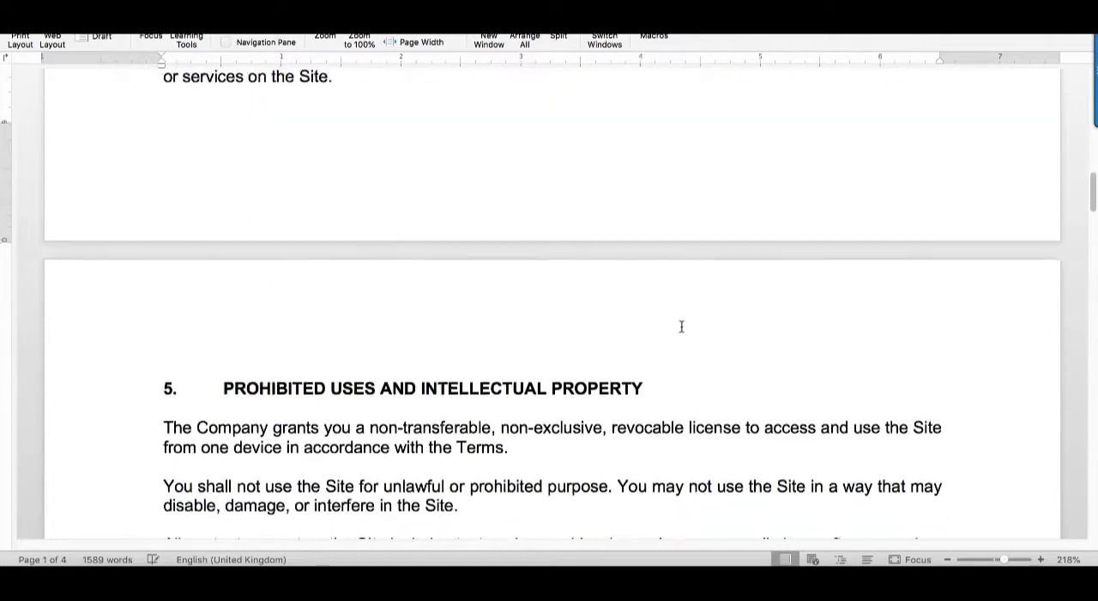
pyautogui.scroll(-20, 681, 326)
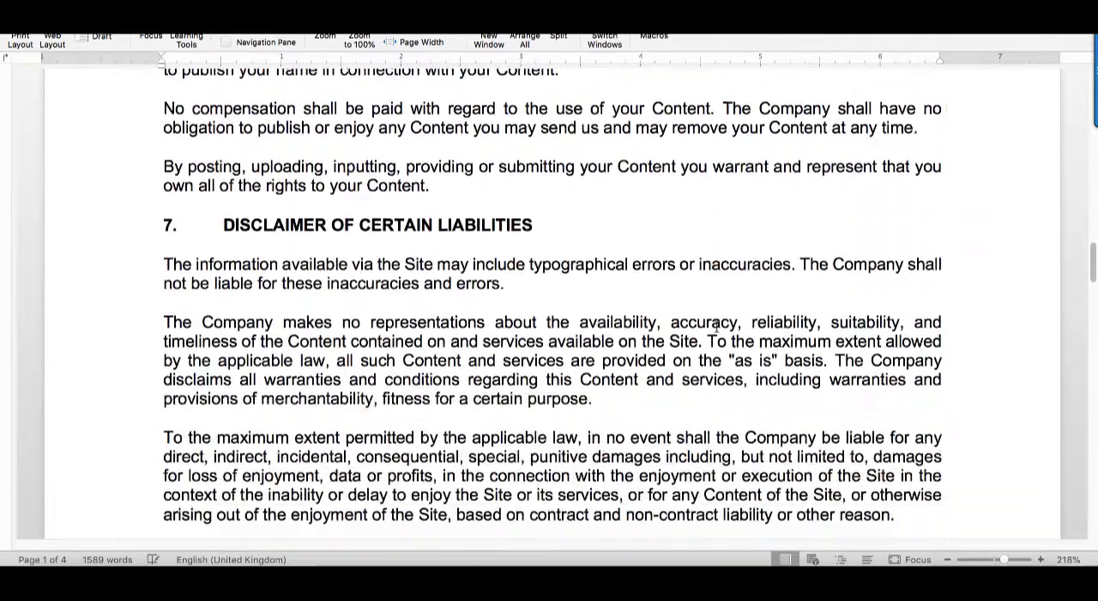
pyautogui.scroll(-4, 716, 329)
pyautogui.scroll(-18, 698, 319)
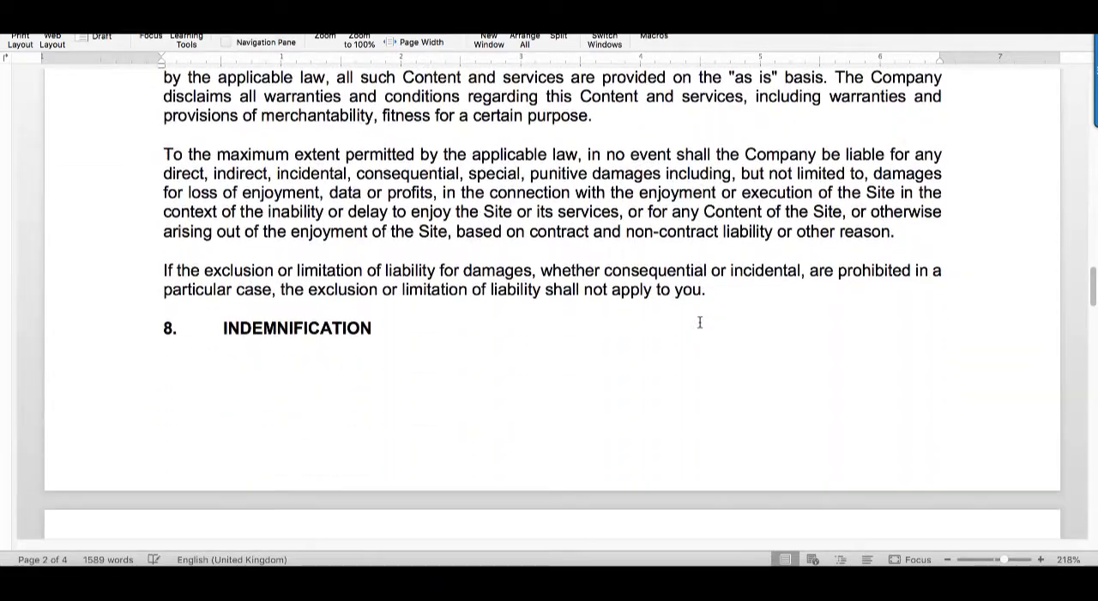
pyautogui.scroll(-8, 666, 304)
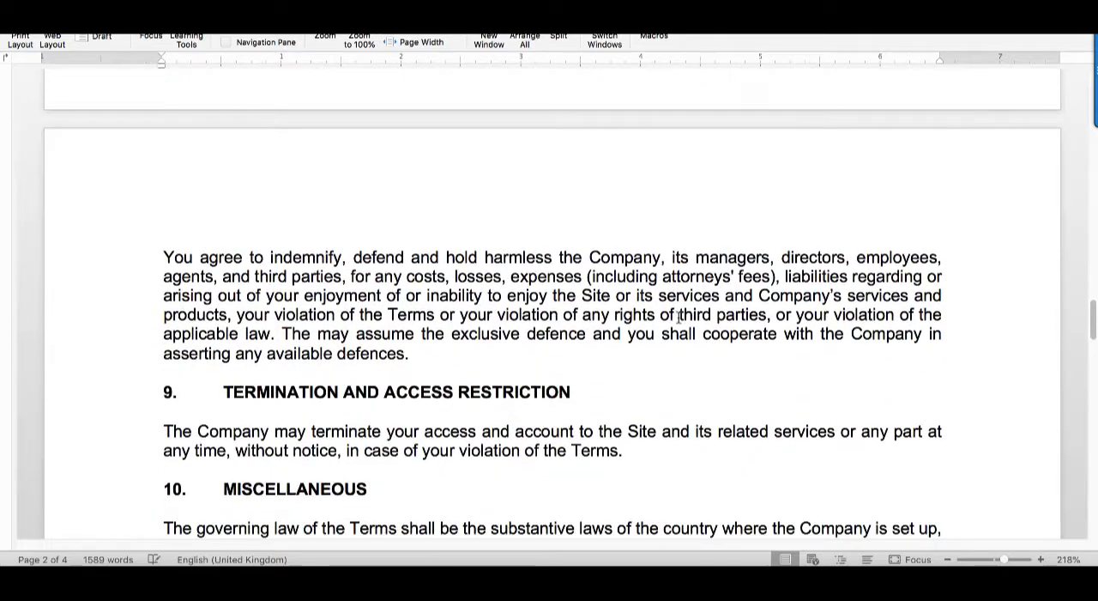
pyautogui.scroll(-20, 679, 316)
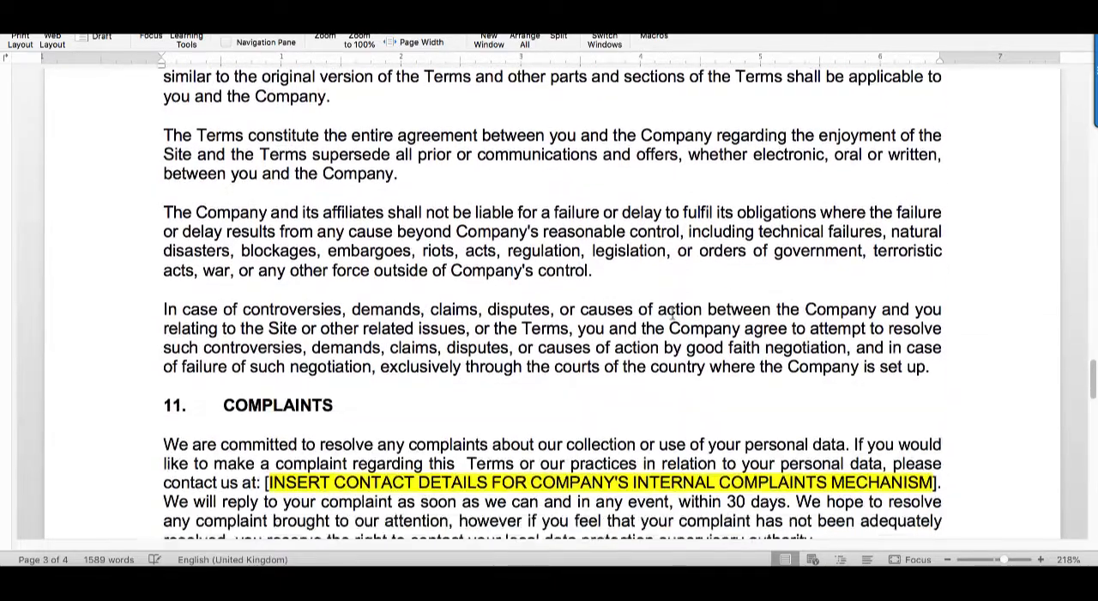
pyautogui.scroll(-9, 672, 314)
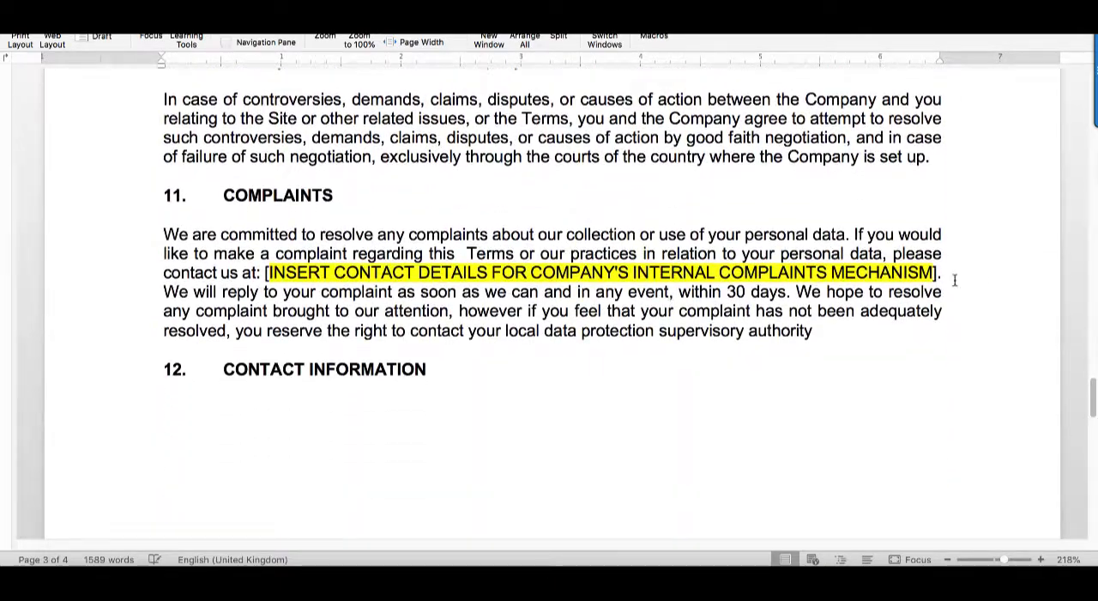
pyautogui.scroll(-20, 600, 306)
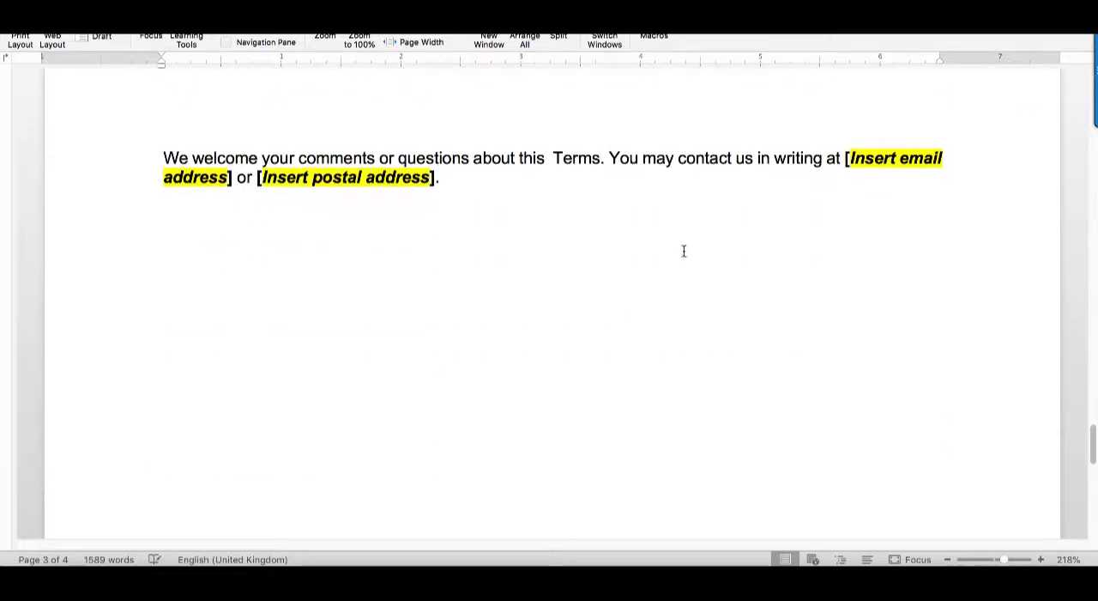
pyautogui.scroll(-20, 661, 235)
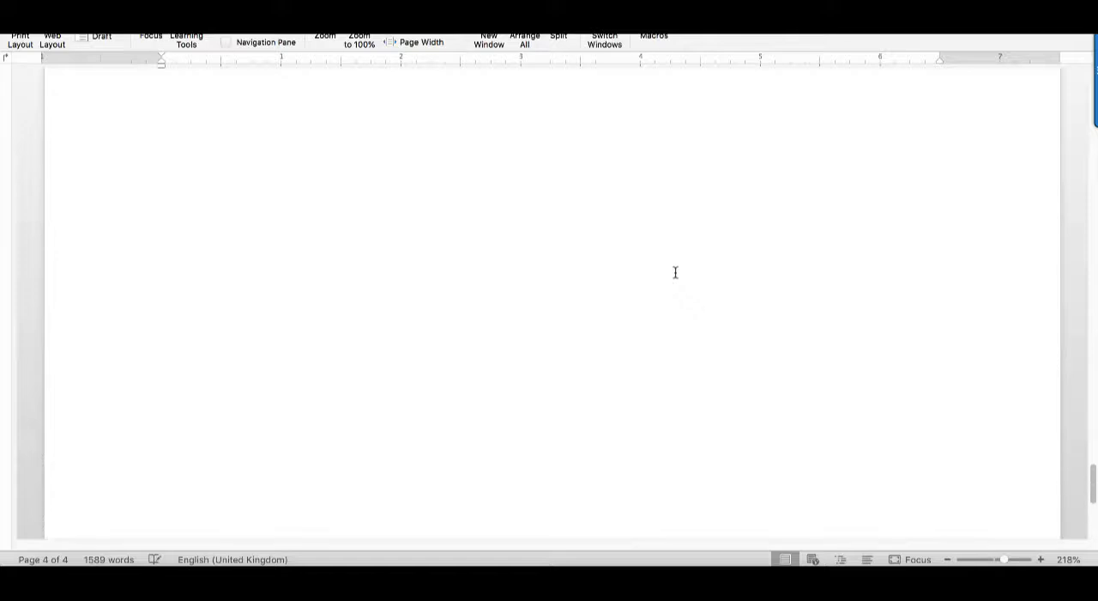
# Select the entire text of the terms template and switch to the Terms and Conditions page editor in WordPress
pyautogui.scroll(20, 669, 267)
pyautogui.scroll(20, 676, 272)
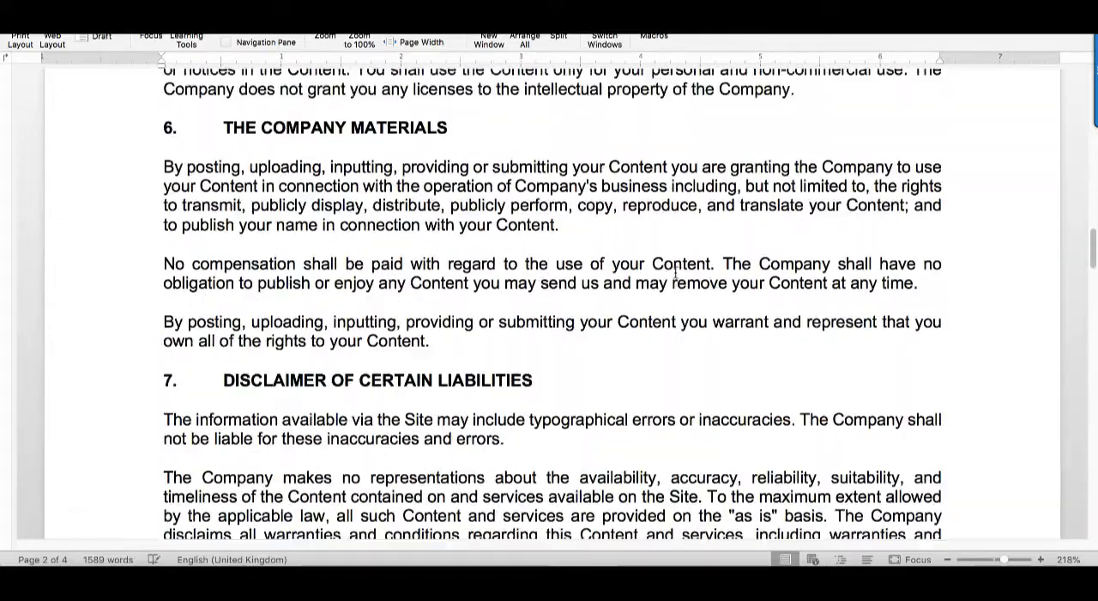
pyautogui.scroll(20, 675, 273)
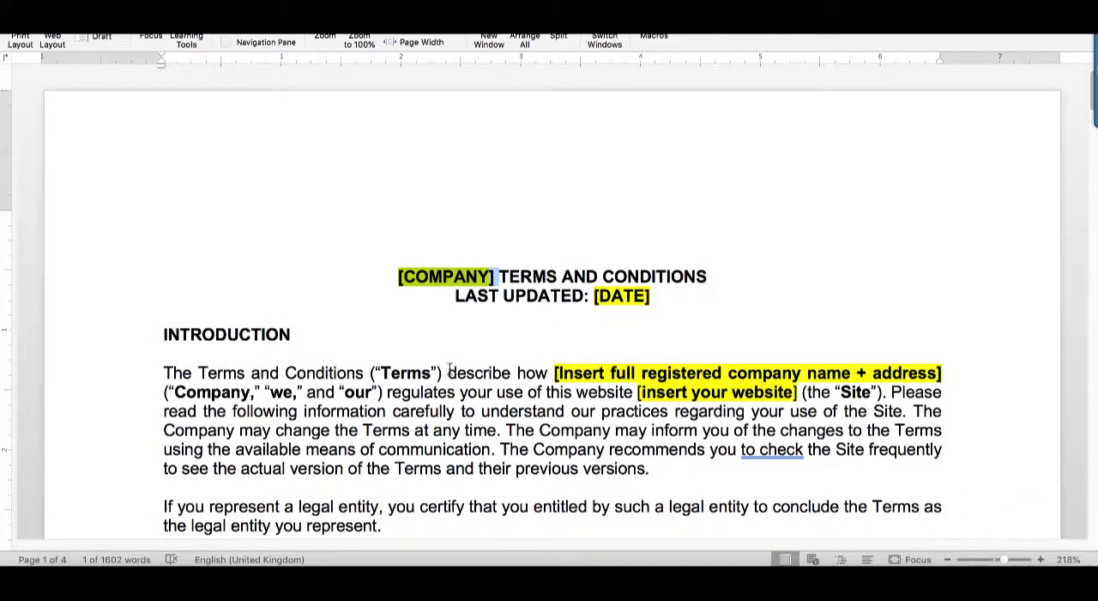
pyautogui.click(449, 372)
pyautogui.press('super+a')
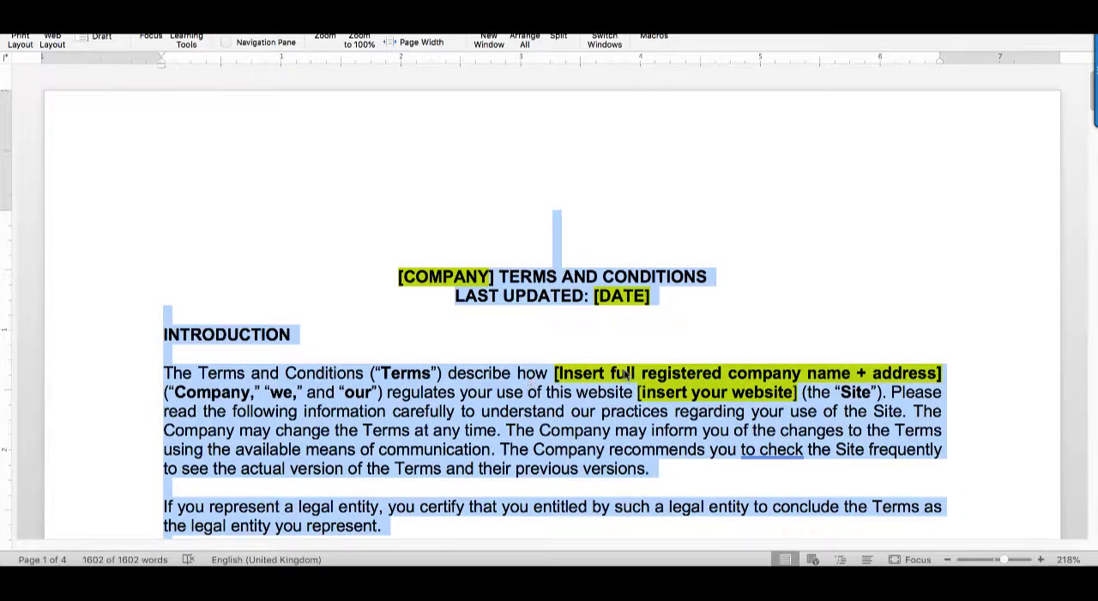
pyautogui.press('super+Tab')
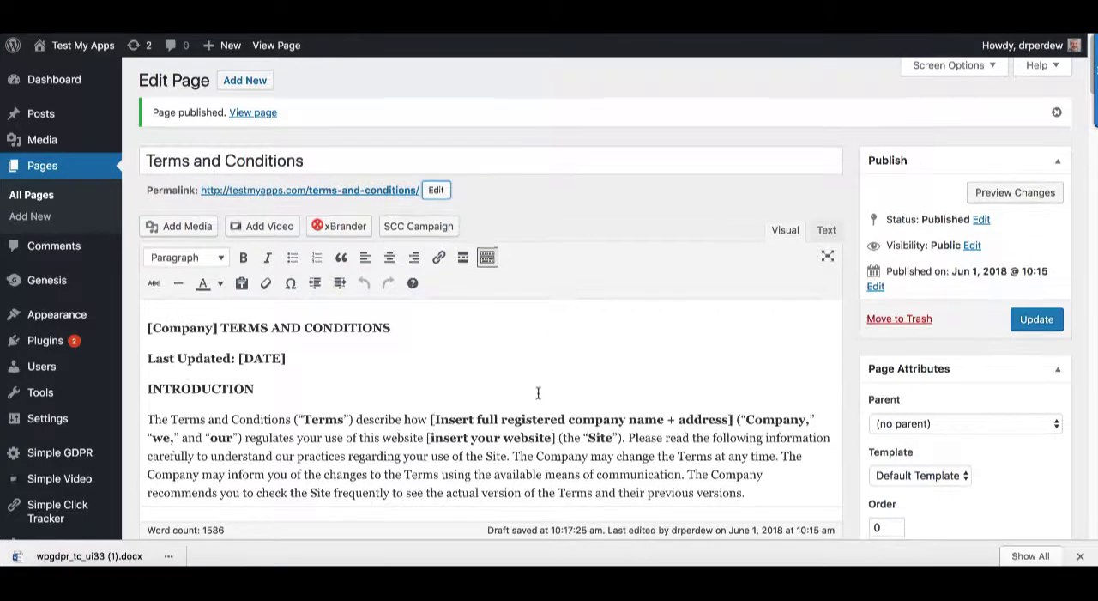
# Review the terms text in the page editor, selecting the [Company] placeholder in the heading to inspect it
pyautogui.scroll(-5, 532, 352)
pyautogui.scroll(5, 557, 298)
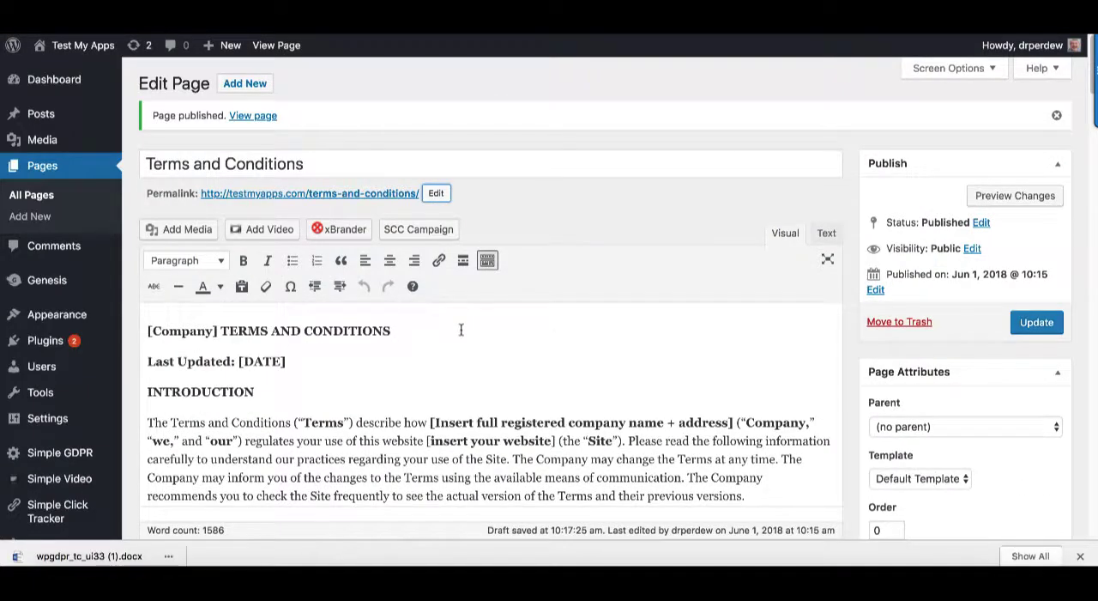
pyautogui.click(447, 376)
pyautogui.scroll(-3, 521, 360)
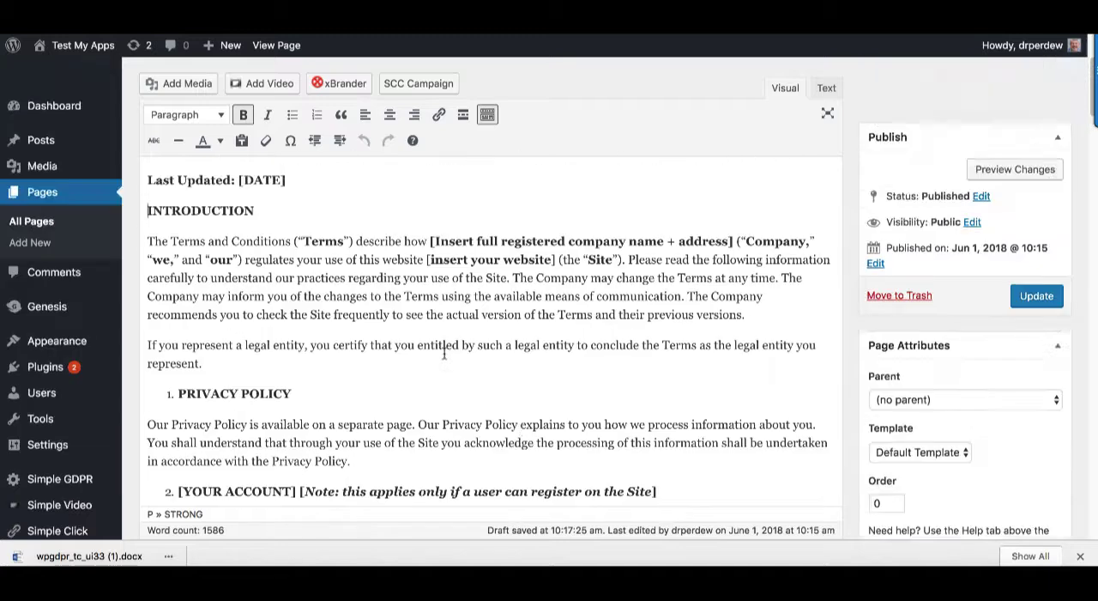
pyautogui.scroll(2, 444, 353)
pyautogui.doubleClick(176, 237)
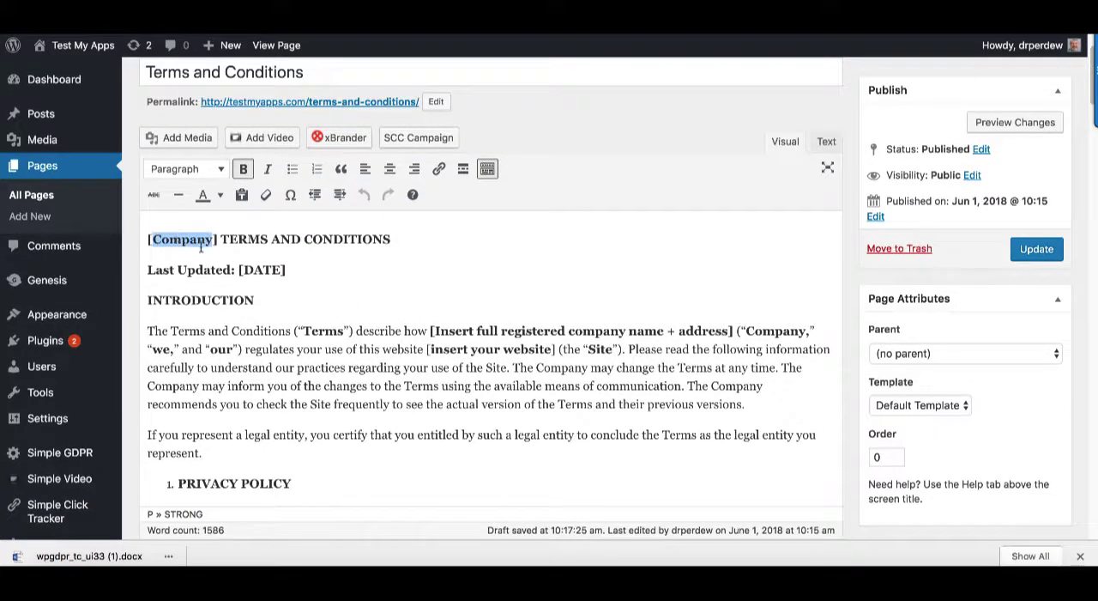
pyautogui.moveTo(219, 239); pyautogui.dragTo(60, 246)
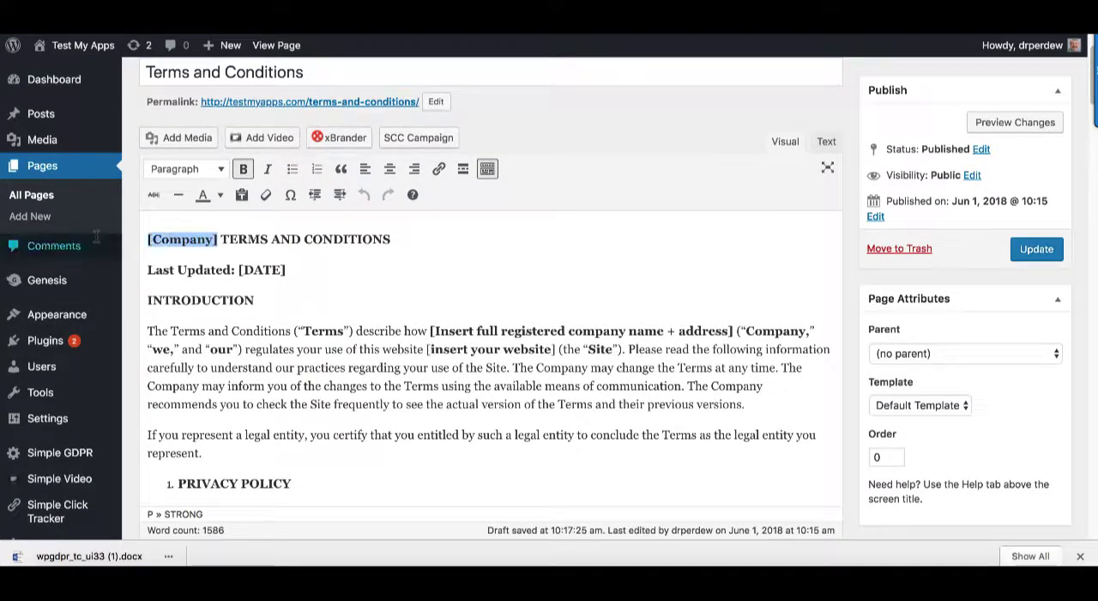
pyautogui.click(513, 281)
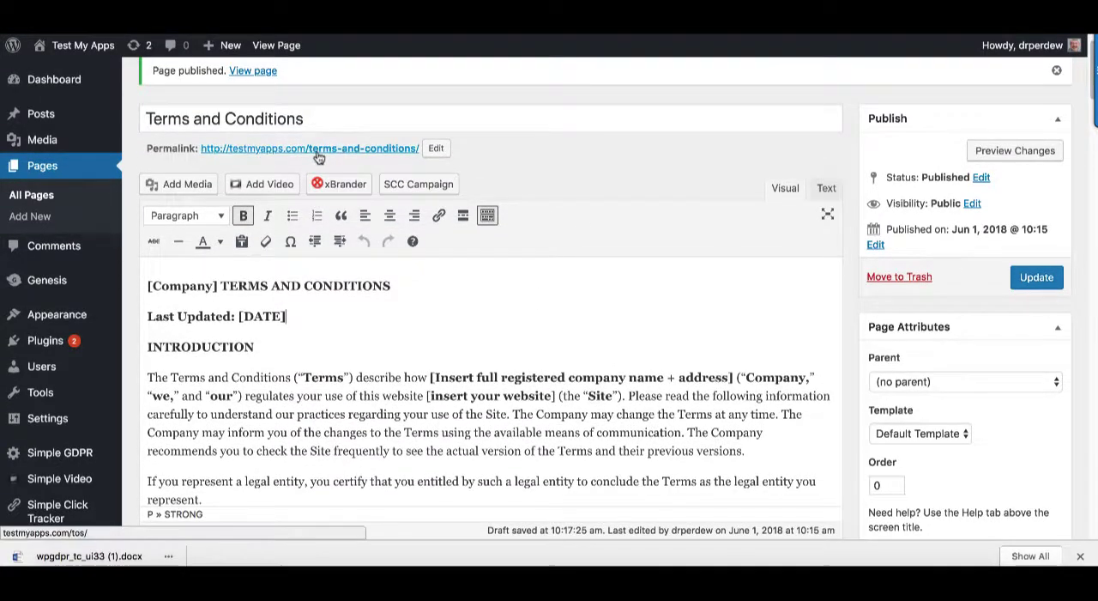
# Update the Terms and Conditions page and view its text on the live site
pyautogui.click(1036, 277)
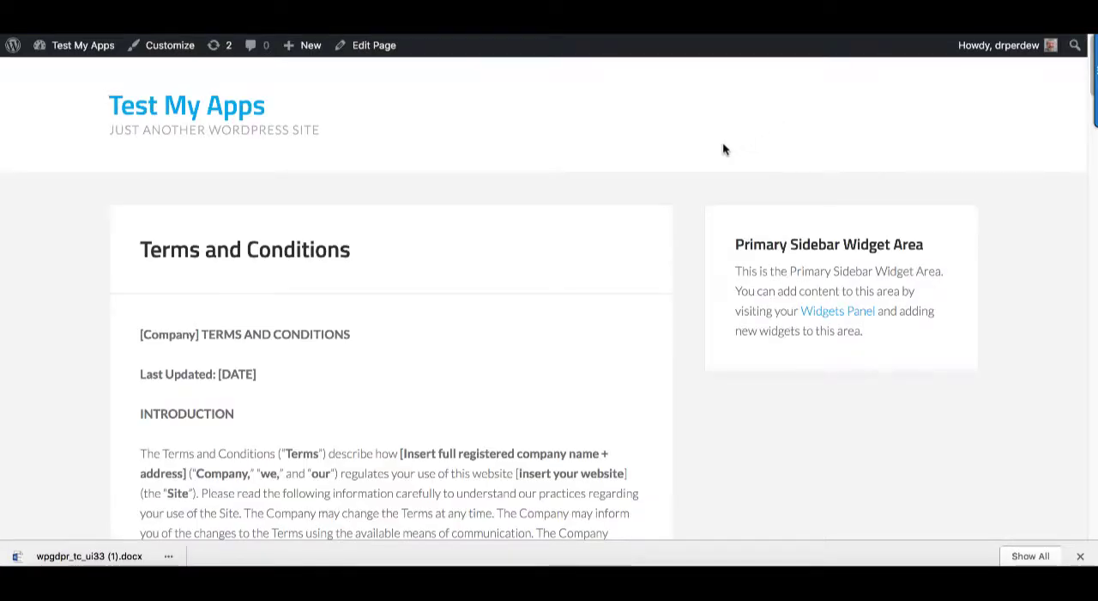
pyautogui.scroll(-6, 434, 330)
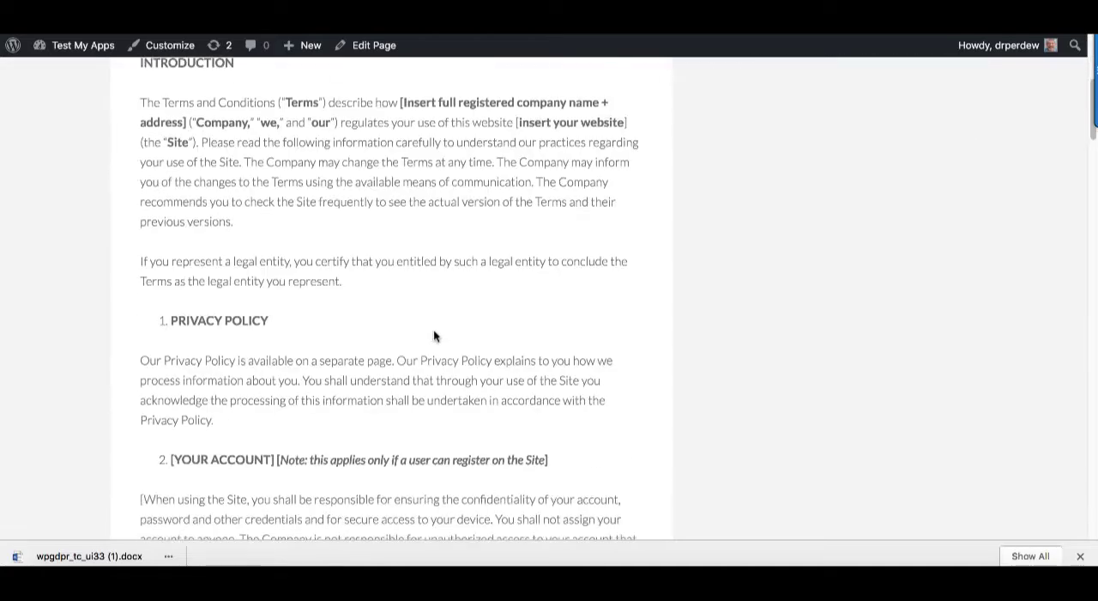
# Look through the published Terms and Conditions page from the introduction to the Miscellaneous section, and close the live page
pyautogui.scroll(-15, 433, 331)
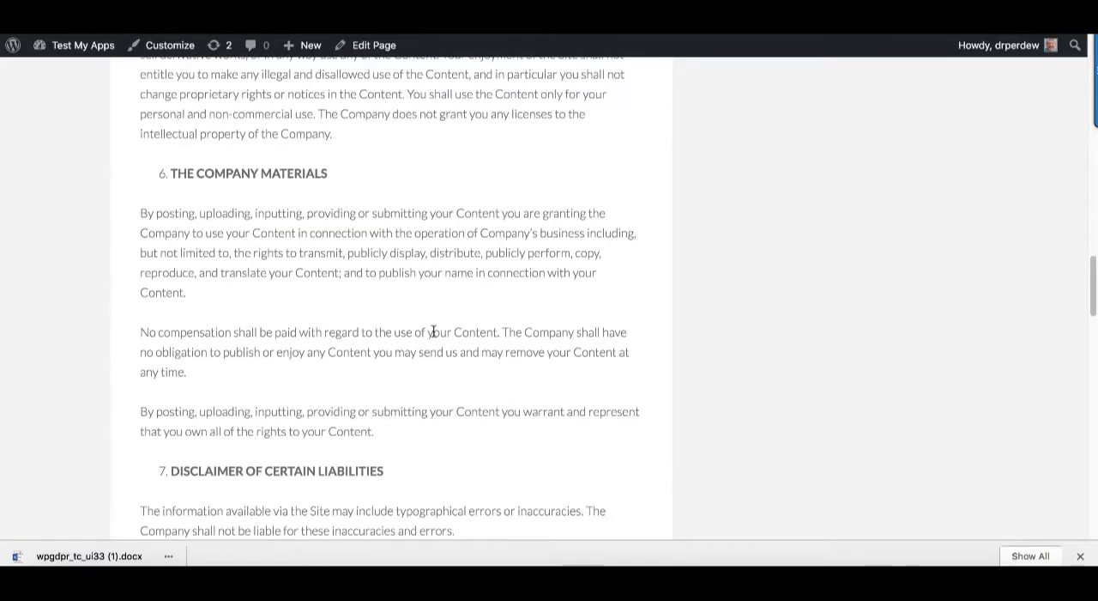
pyautogui.scroll(-15, 435, 330)
pyautogui.scroll(18, 436, 335)
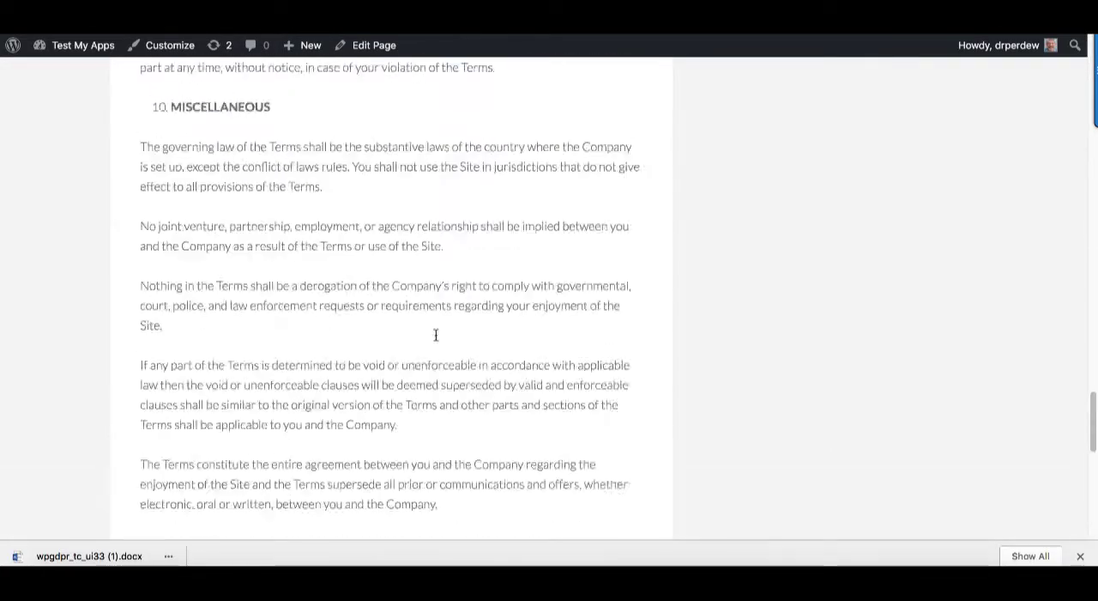
pyautogui.scroll(20, 436, 339)
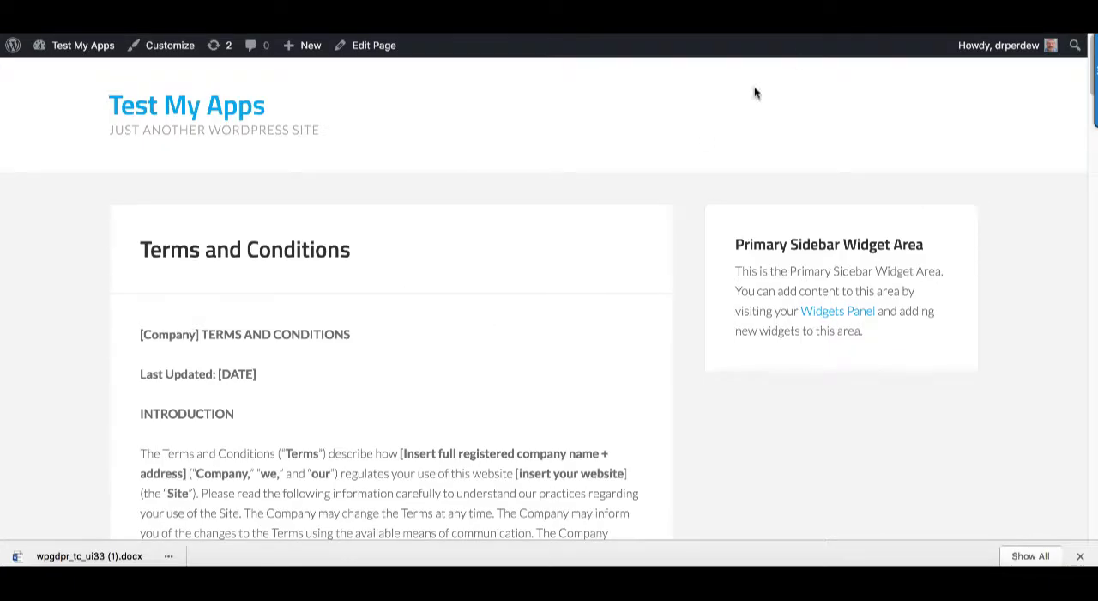
pyautogui.press('super+w')
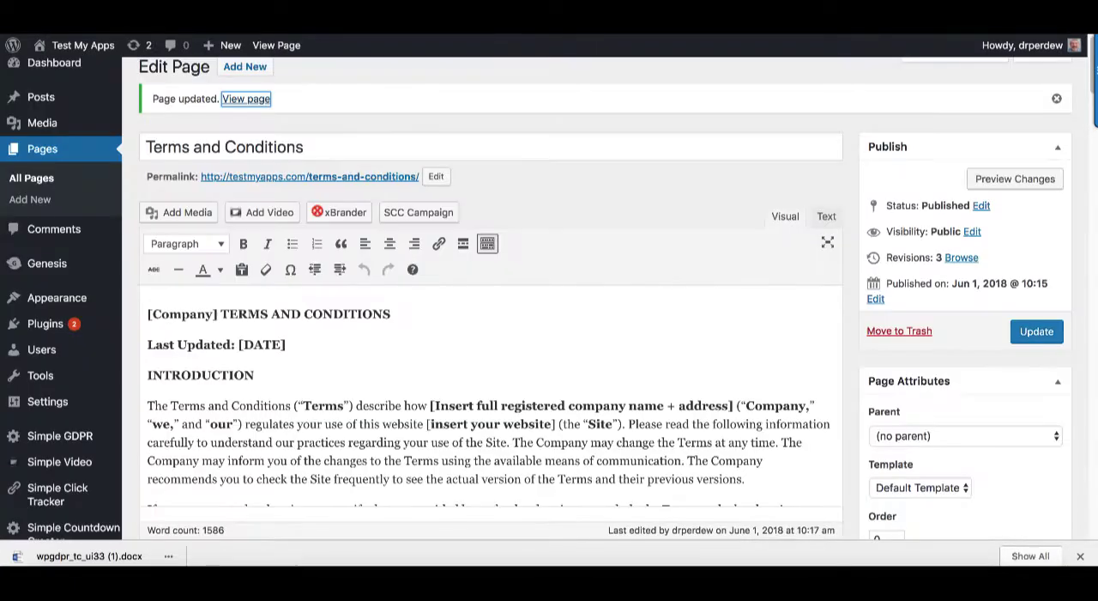
# In the Simple GDPR settings, choose Terms and Conditions as the T&C page, redirect to Last Visited page after acceptance, and save
pyautogui.hotkey('ctrl', 'shift', 'Tab')
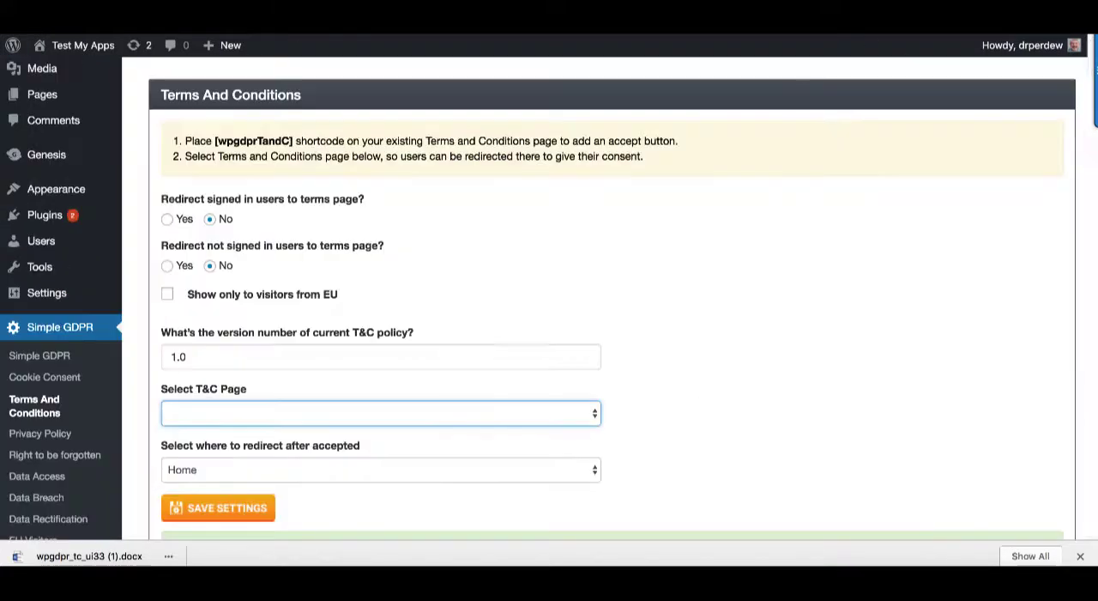
pyautogui.scroll(1, 606, 247)
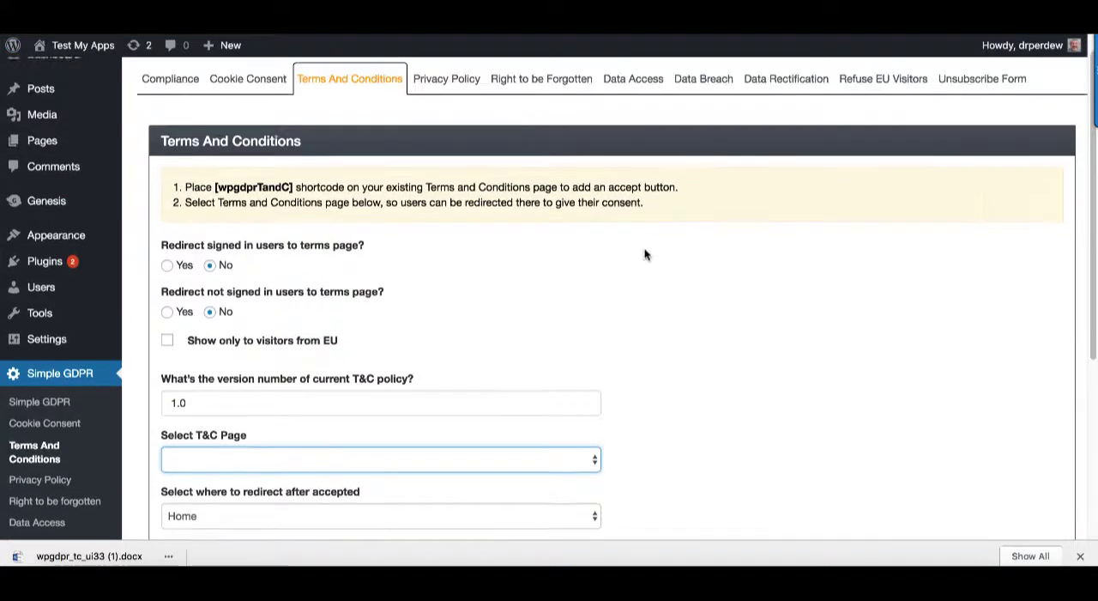
pyautogui.scroll(-3, 644, 253)
pyautogui.scroll(-1, 460, 229)
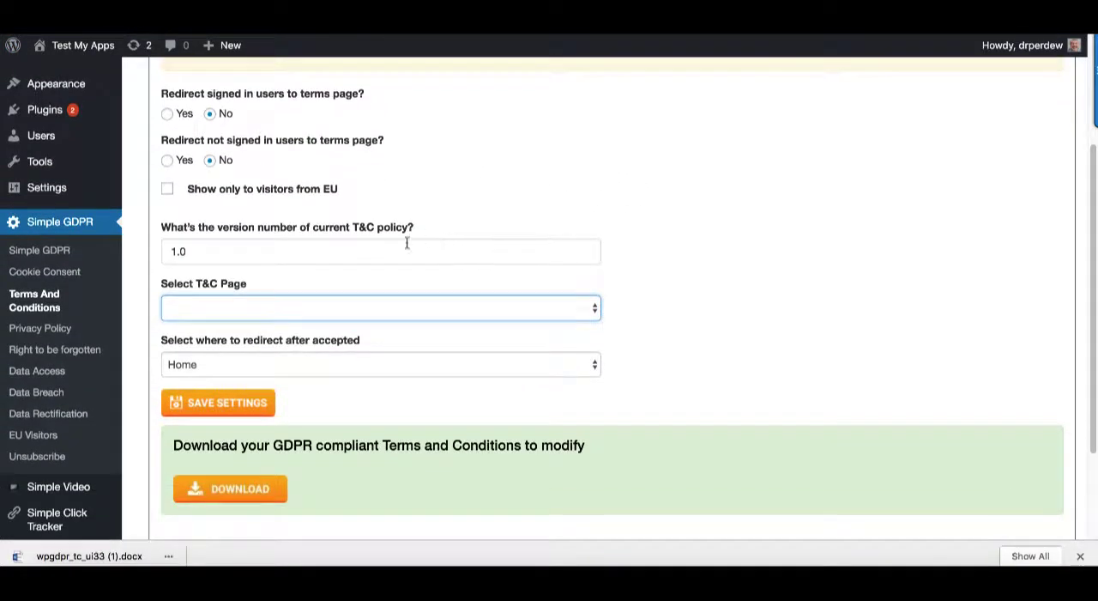
pyautogui.click(591, 313)
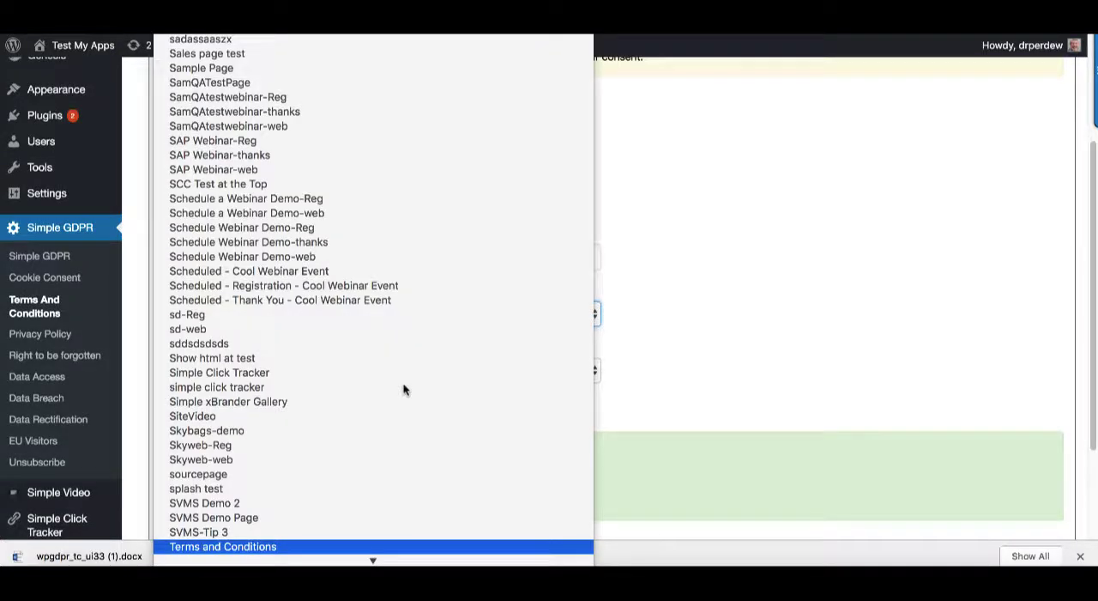
pyautogui.click(246, 547)
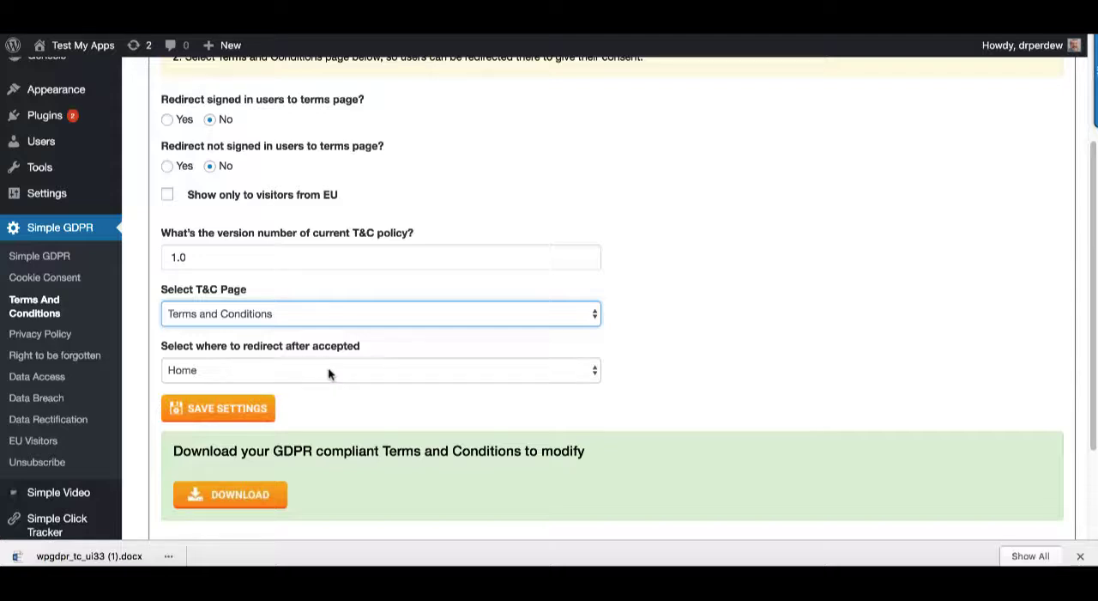
pyautogui.click(379, 370)
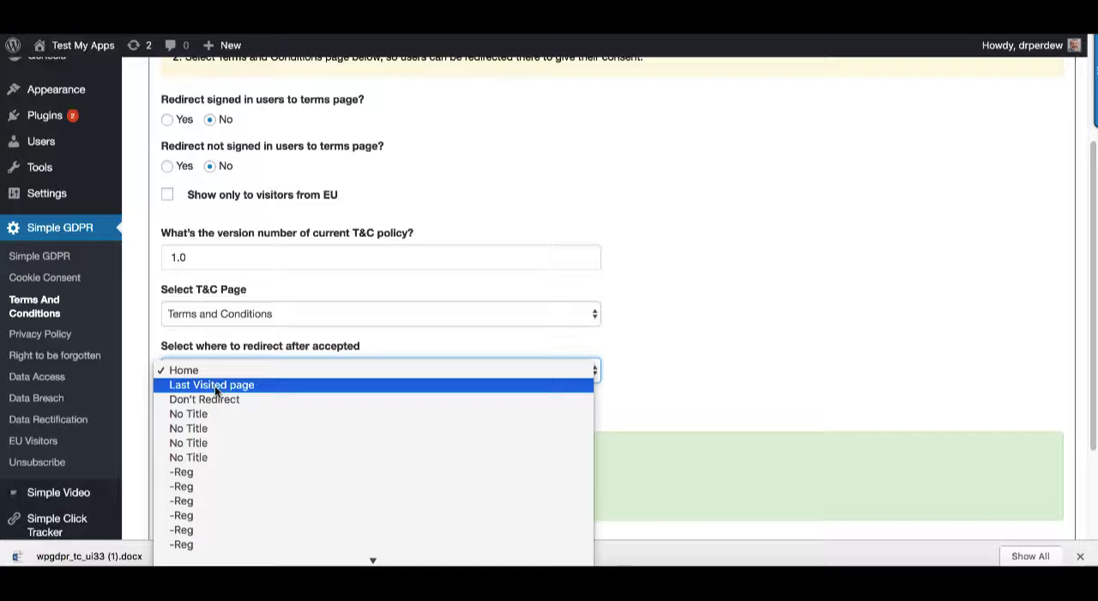
pyautogui.click(329, 388)
pyautogui.click(743, 369)
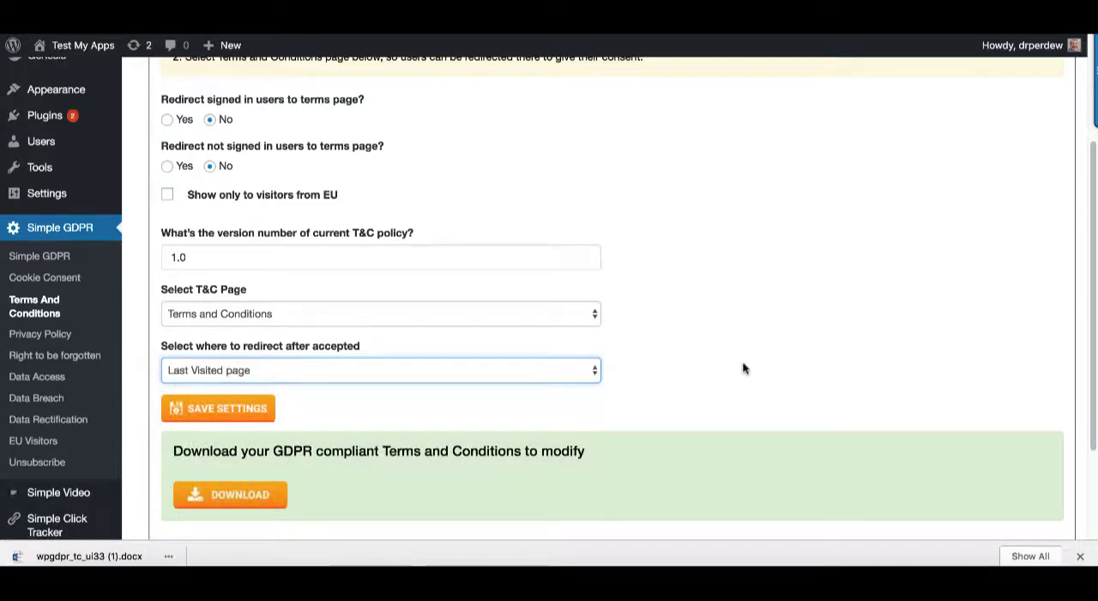
pyautogui.click(228, 410)
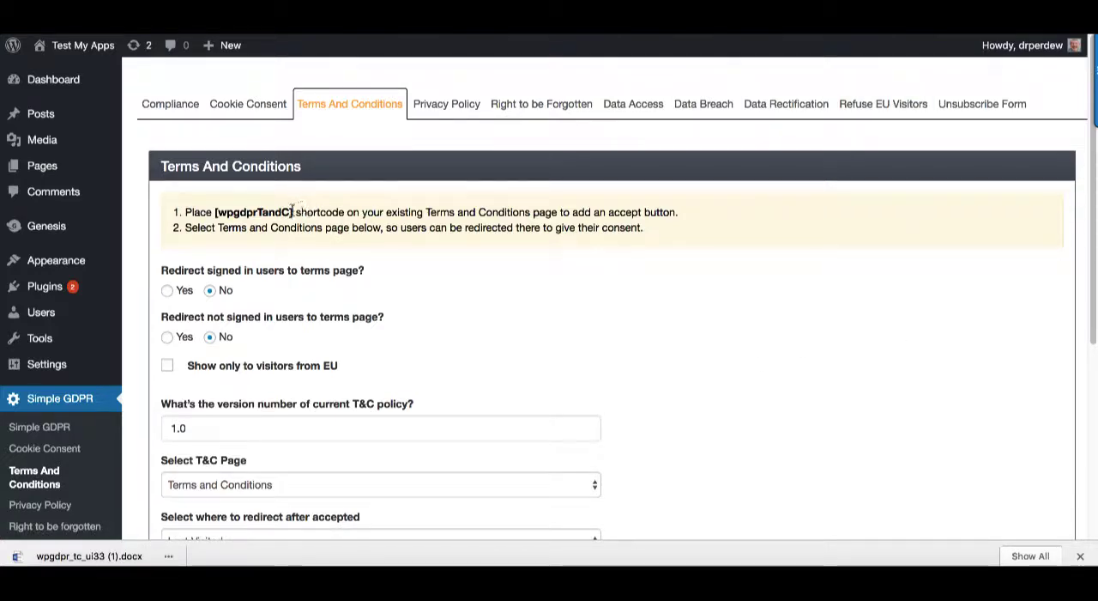
# Add the [wpgdprTandC] shortcode at the end of the Terms and Conditions page and tick the acceptance checkbox on the live page
pyautogui.moveTo(293, 211); pyautogui.dragTo(214, 211)
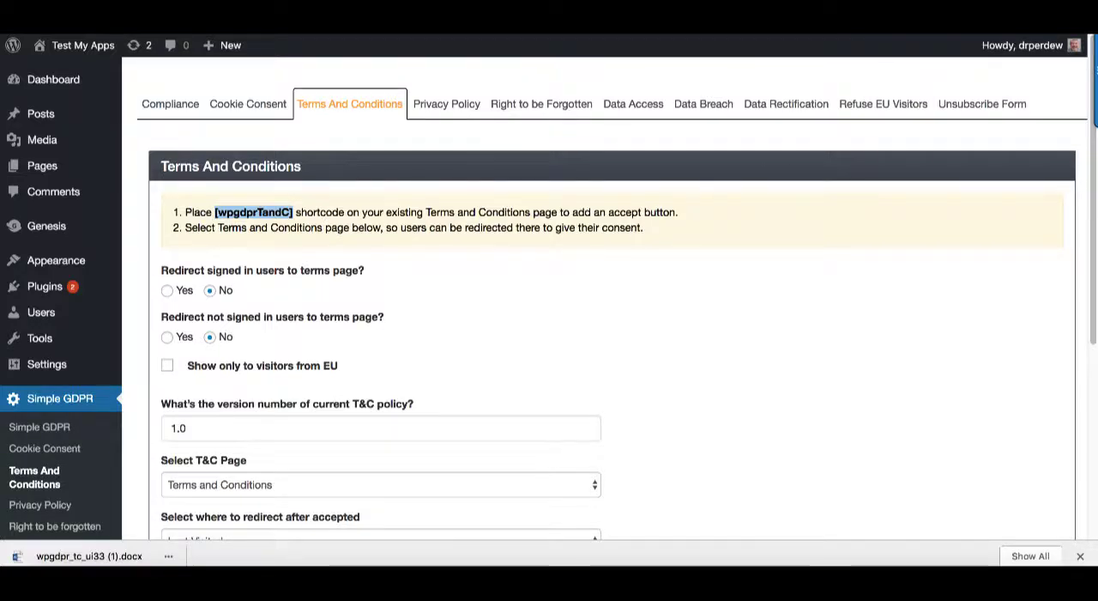
pyautogui.click(892, 10)
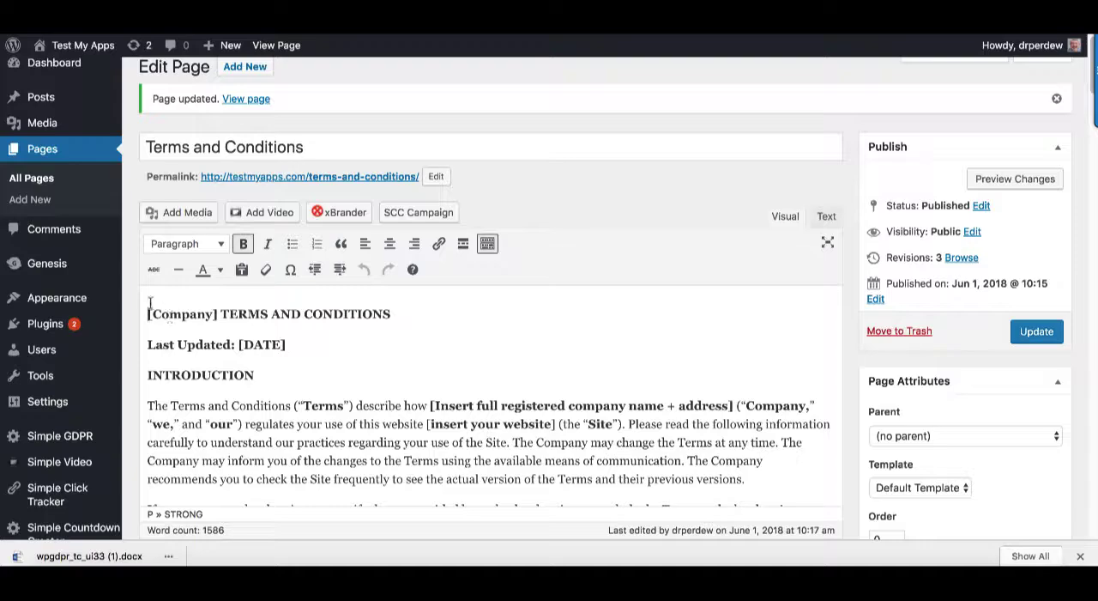
pyautogui.scroll(-20, 636, 386)
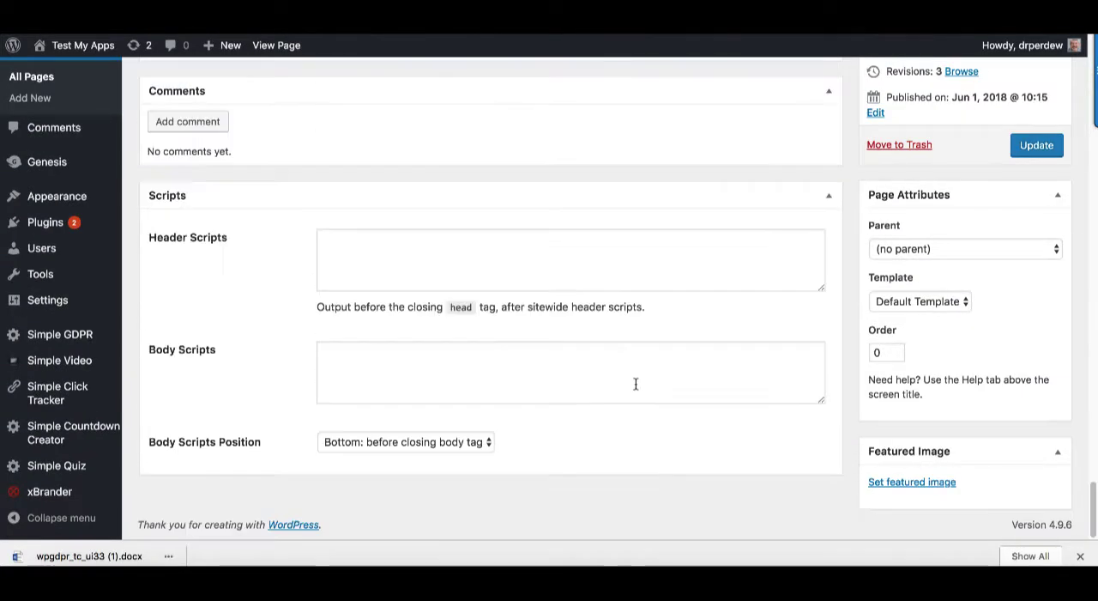
pyautogui.scroll(10, 687, 386)
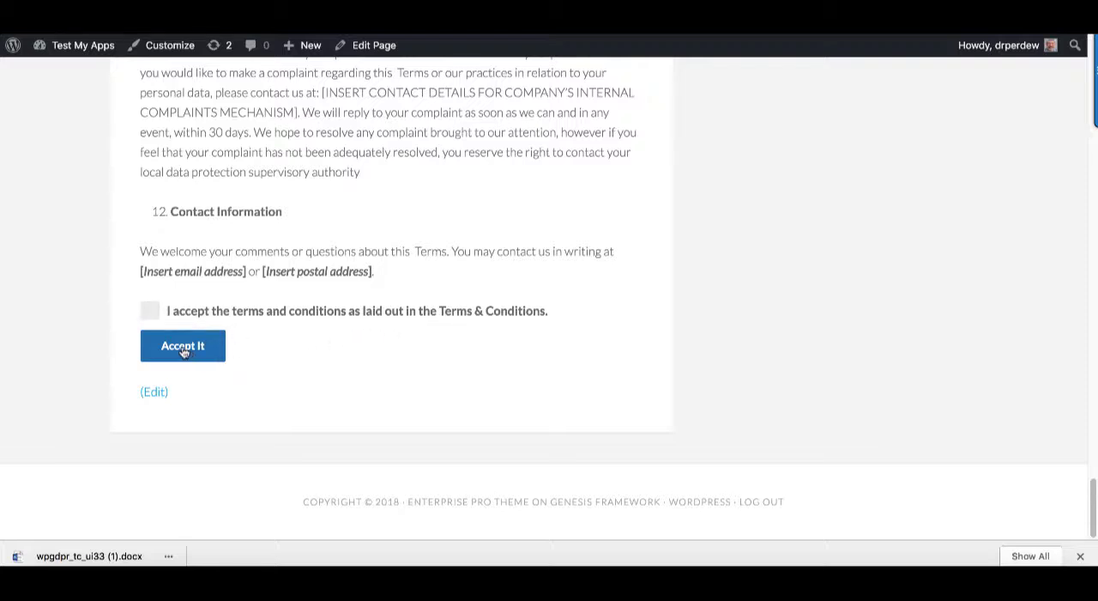
pyautogui.click(149, 312)
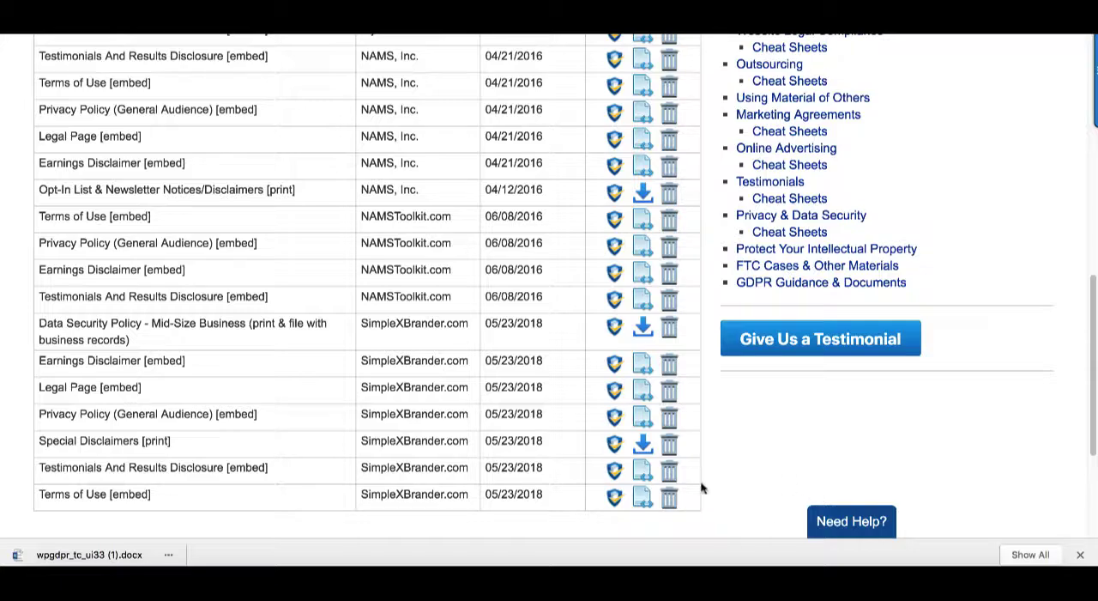
# In FTC Guardian's Basic Website Legal Compliance Documents, get the embed code for the SimpleXBrander.com Terms of Use document
pyautogui.scroll(10, 350, 471)
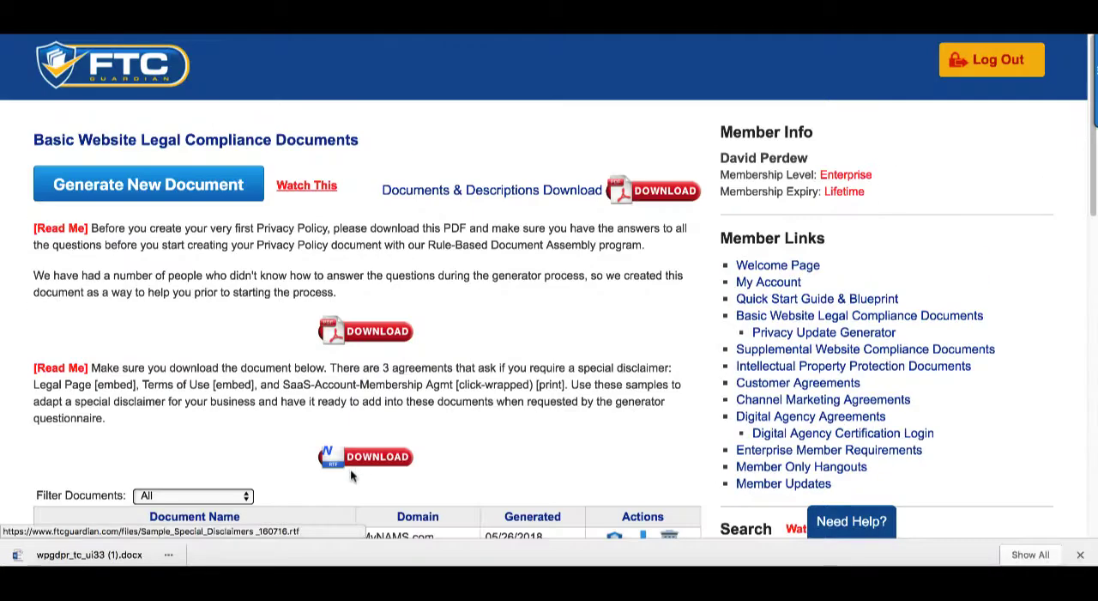
pyautogui.scroll(-8, 621, 338)
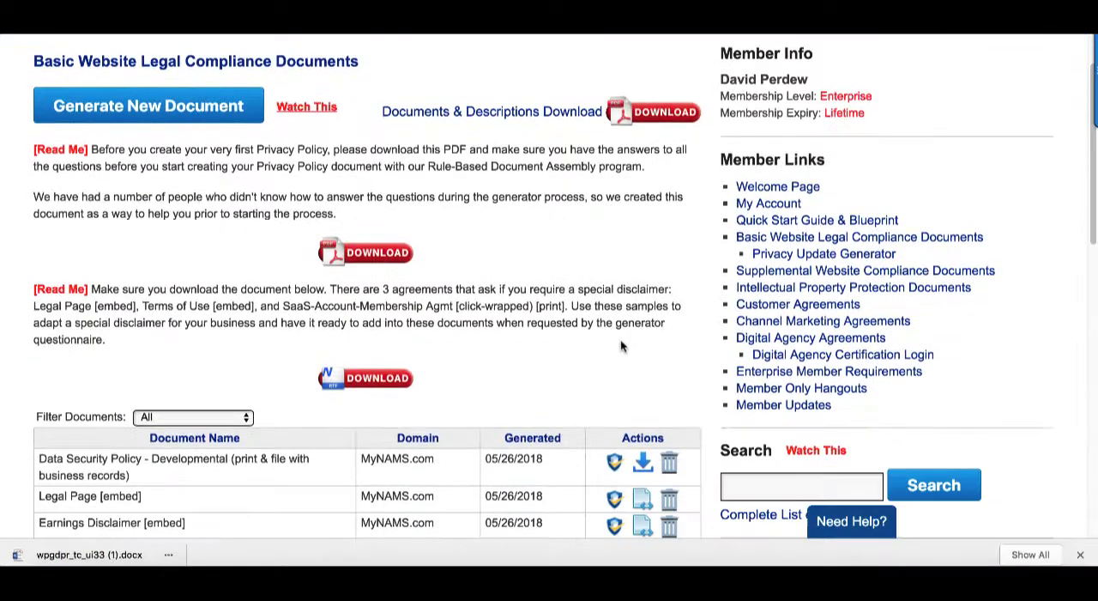
pyautogui.scroll(8, 559, 357)
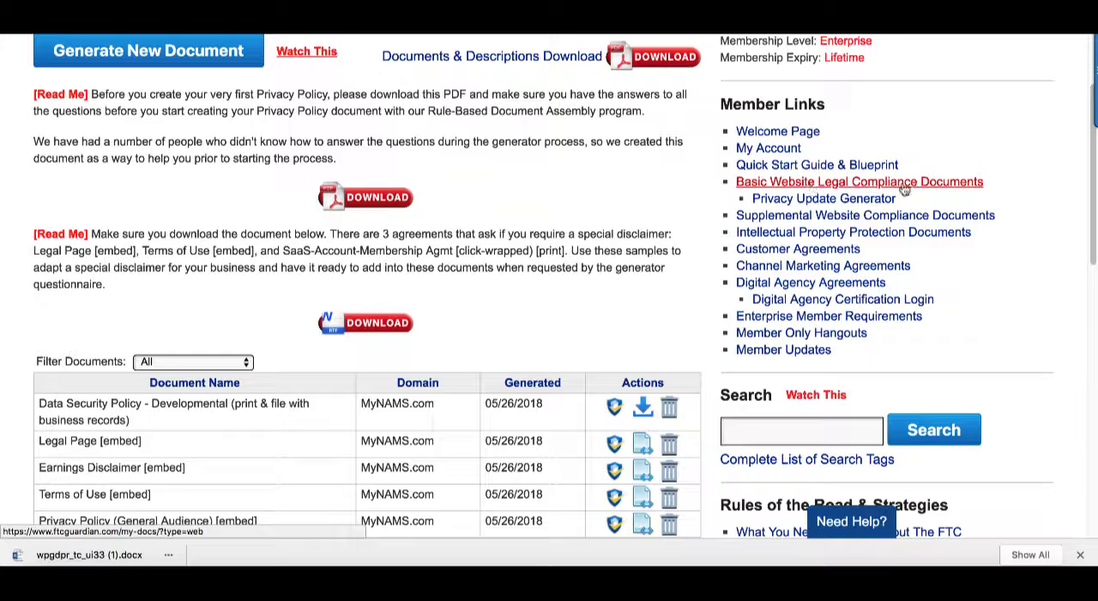
pyautogui.scroll(-1, 586, 246)
pyautogui.scroll(-10, 586, 246)
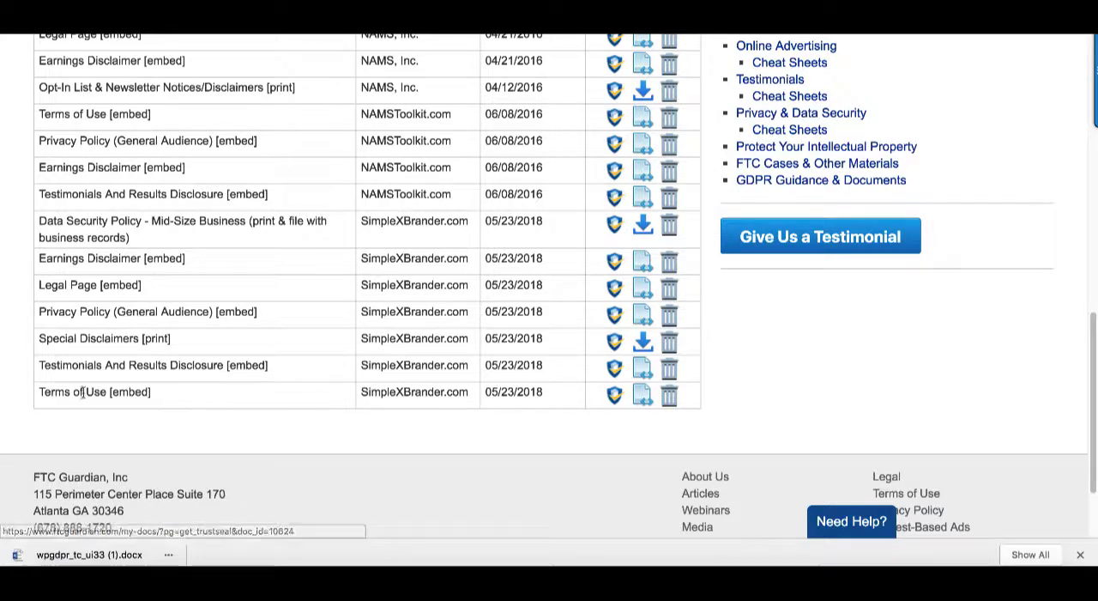
pyautogui.click(646, 400)
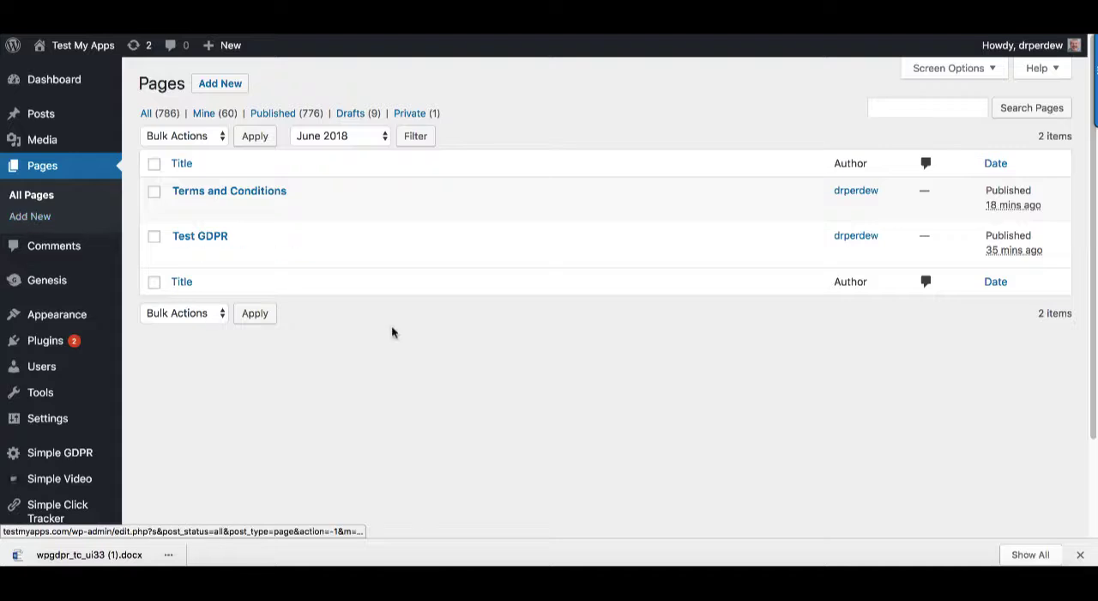
# Start a new WordPress page titled "Terms and Conditions 2"
pyautogui.click(39, 222)
pyautogui.click(192, 124)
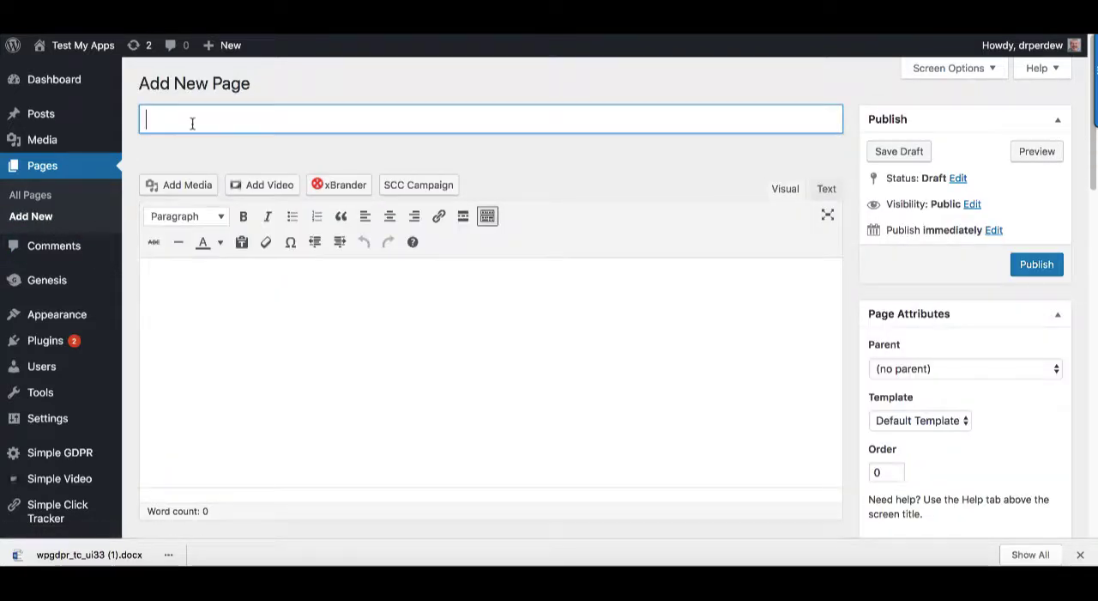
pyautogui.write('TEr')
pyautogui.press('BackSpace')
pyautogui.press('BackSpace')
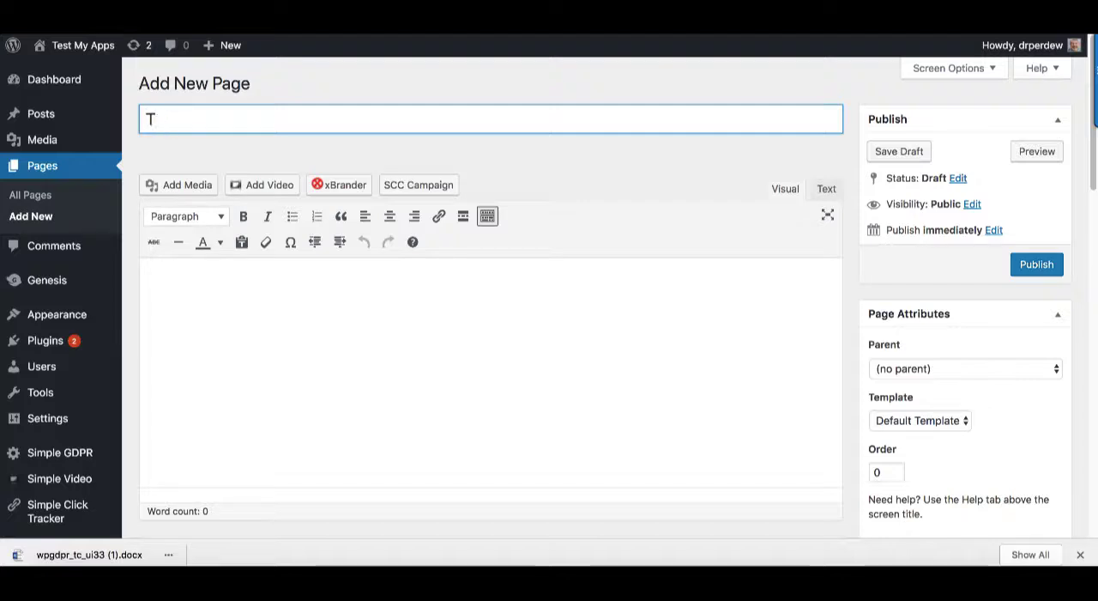
pyautogui.write('erms of S')
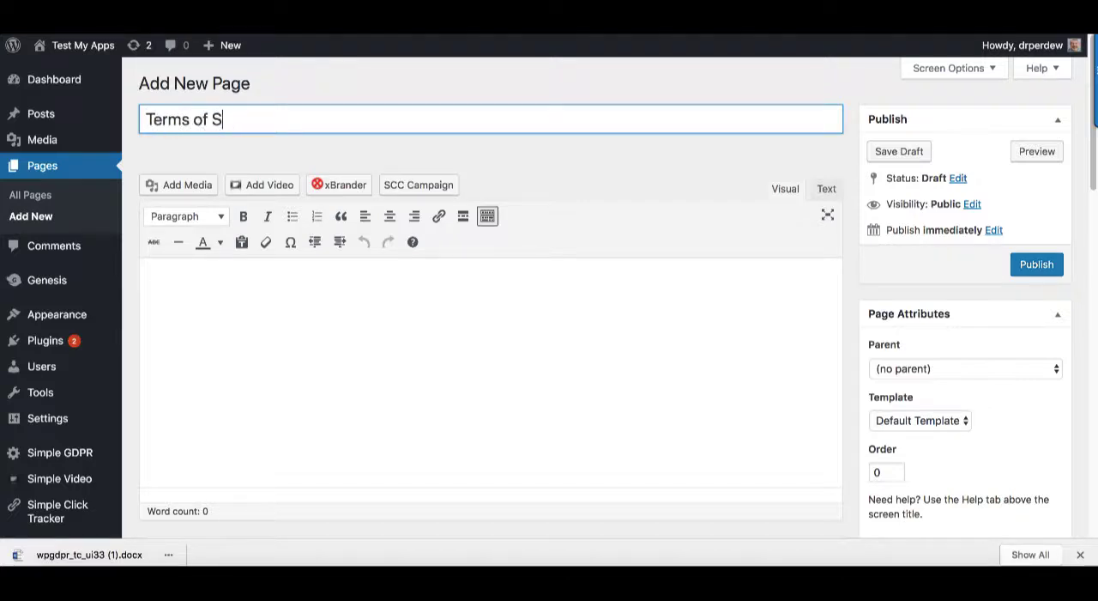
pyautogui.press('BackSpace')
pyautogui.press('BackSpace')
pyautogui.press('BackSpace')
pyautogui.press('BackSpace')
pyautogui.write('and Conditions ')
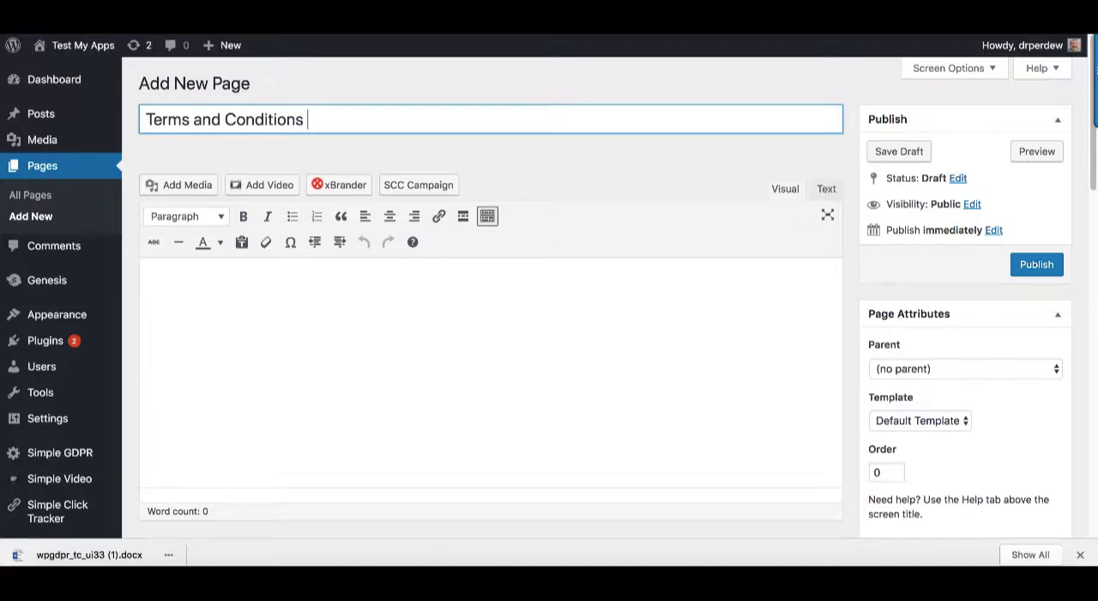
pyautogui.write('2')
# Paste the FTC Guardian Terms of Use embed code into the new page's body as HTML
pyautogui.click(415, 309)
pyautogui.click(825, 191)
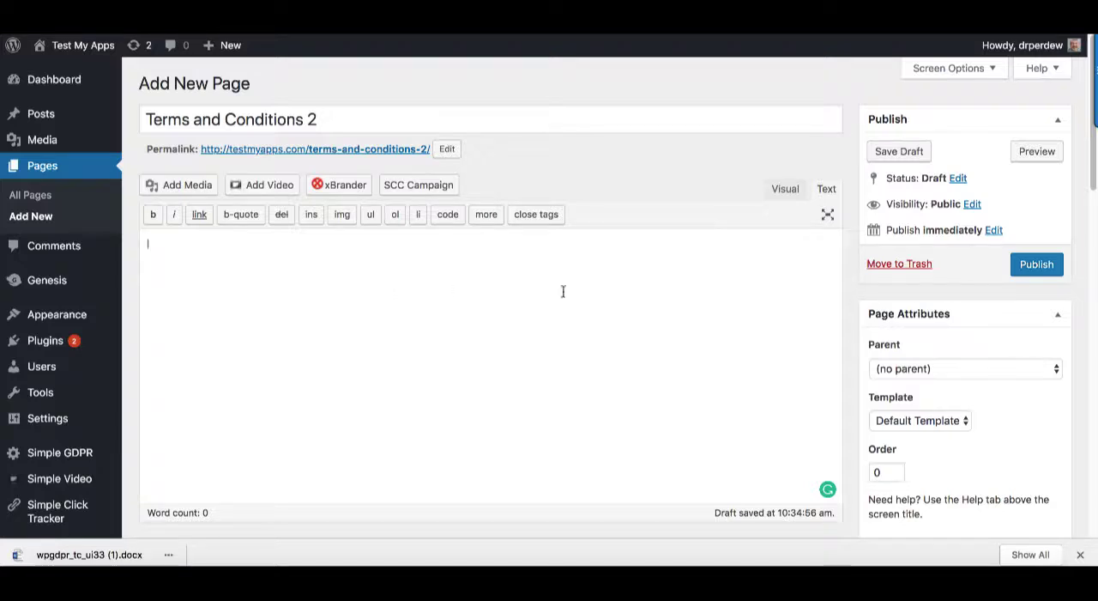
pyautogui.write('<div id="ftc_doc_10624"></div> <script type="text/javascript" src="https://www.ftcguardian.com/show_doc/10624"></script>')
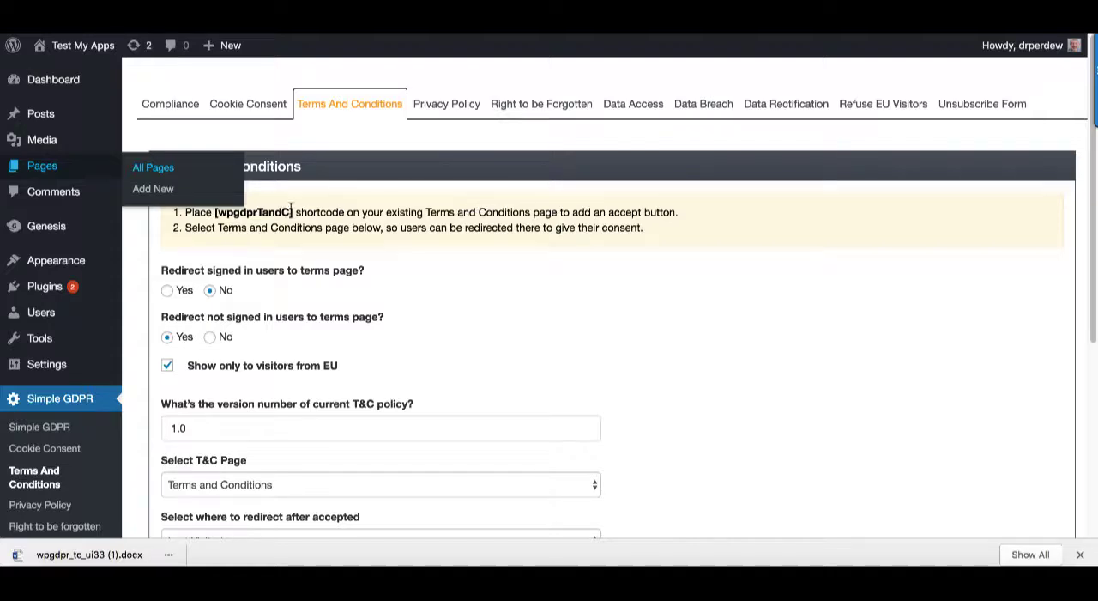
# Copy the [wpgdprTandC] shortcode from the Simple GDPR settings, insert it below the embed code, and publish the page
pyautogui.moveTo(294, 212); pyautogui.dragTo(213, 216)
pyautogui.hotkey('ctrl', 'c')
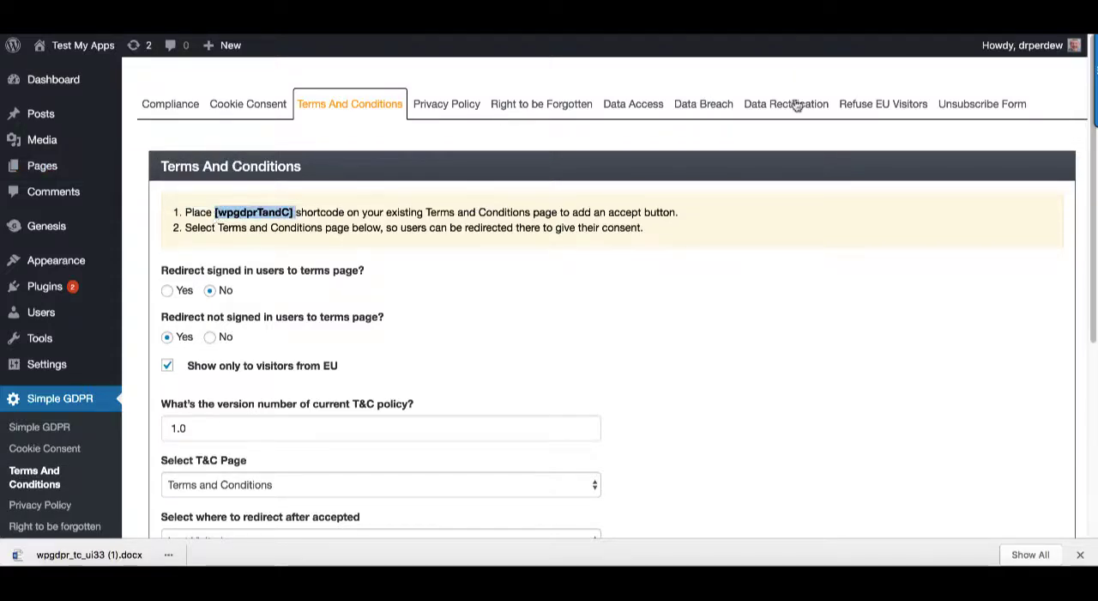
pyautogui.click(699, 9)
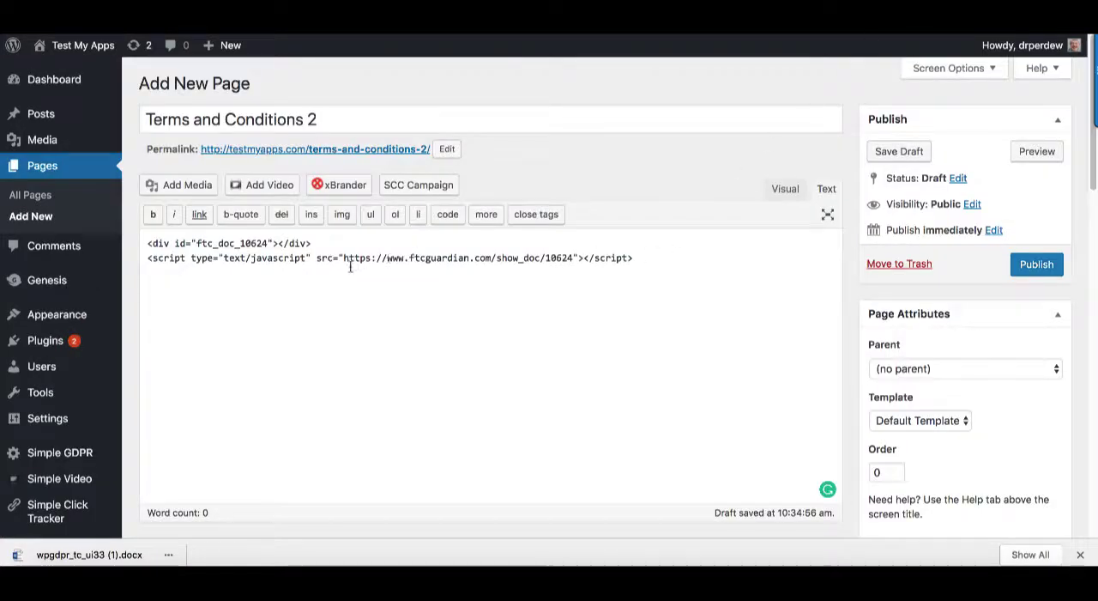
pyautogui.click(270, 293)
pyautogui.hotkey('ctrl', 'v')
pyautogui.click(1038, 265)
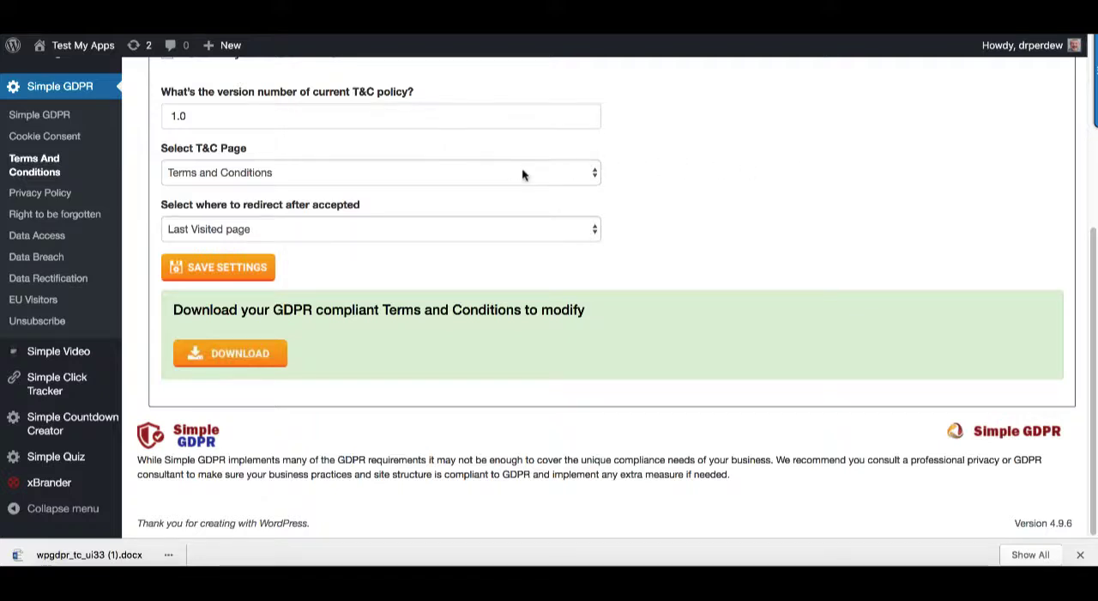
# Set the Simple GDPR T&C page to Terms and Conditions 2 and save the settings
pyautogui.scroll(3, 684, 206)
pyautogui.scroll(-2, 652, 219)
pyautogui.click(267, 204)
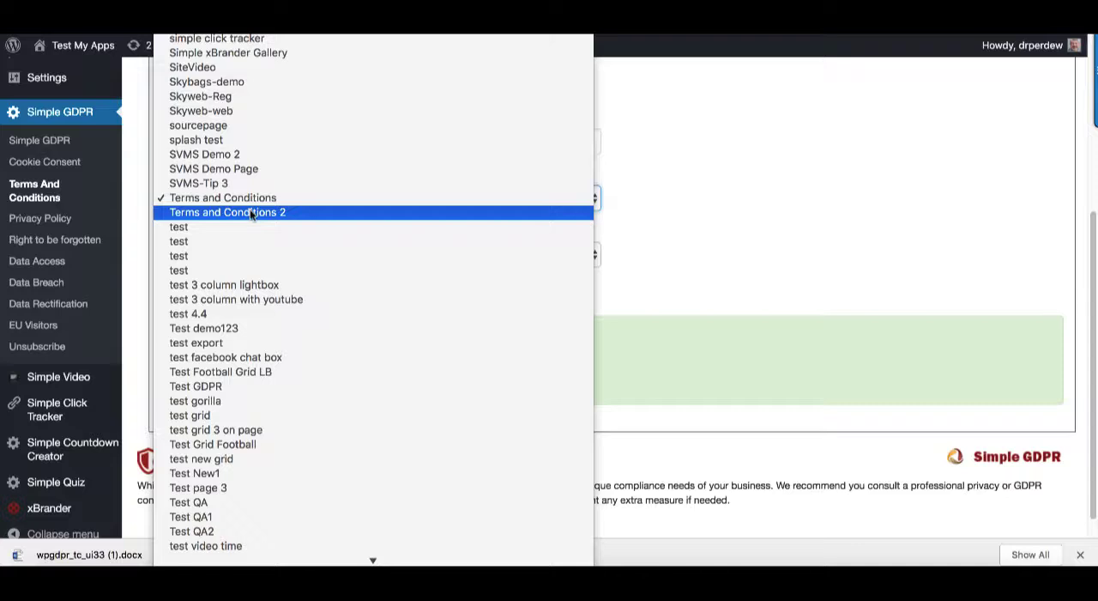
pyautogui.click(251, 213)
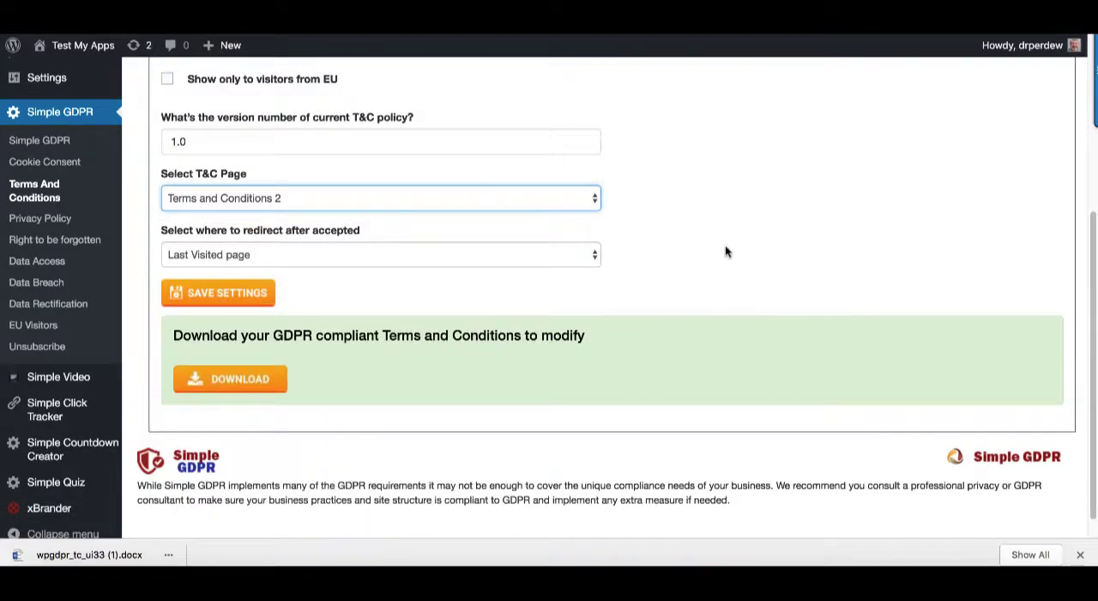
pyautogui.click(245, 291)
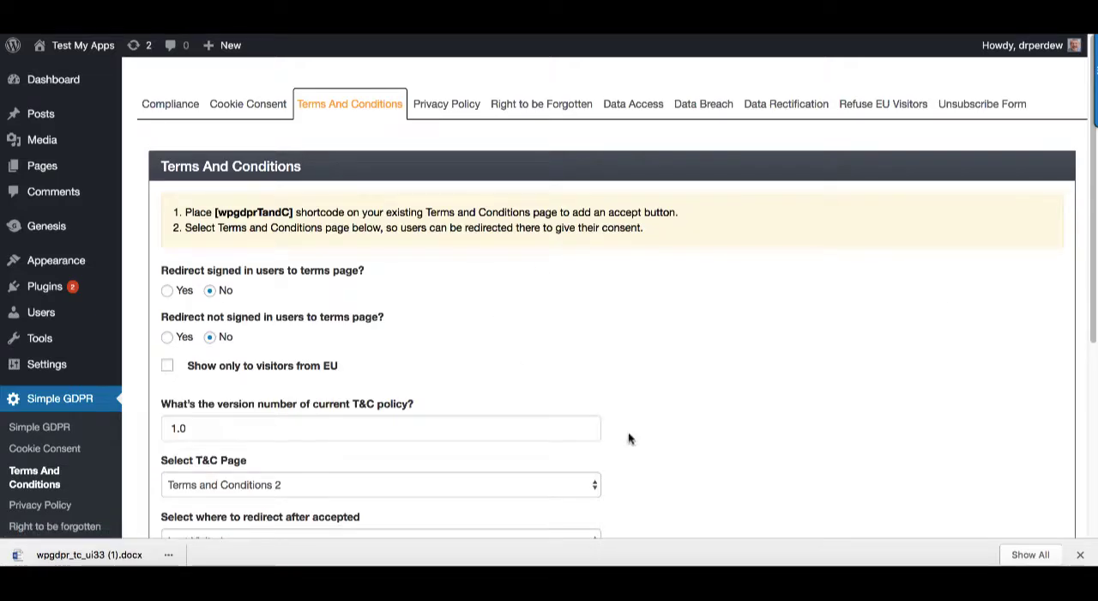
pyautogui.scroll(-3, 775, 365)
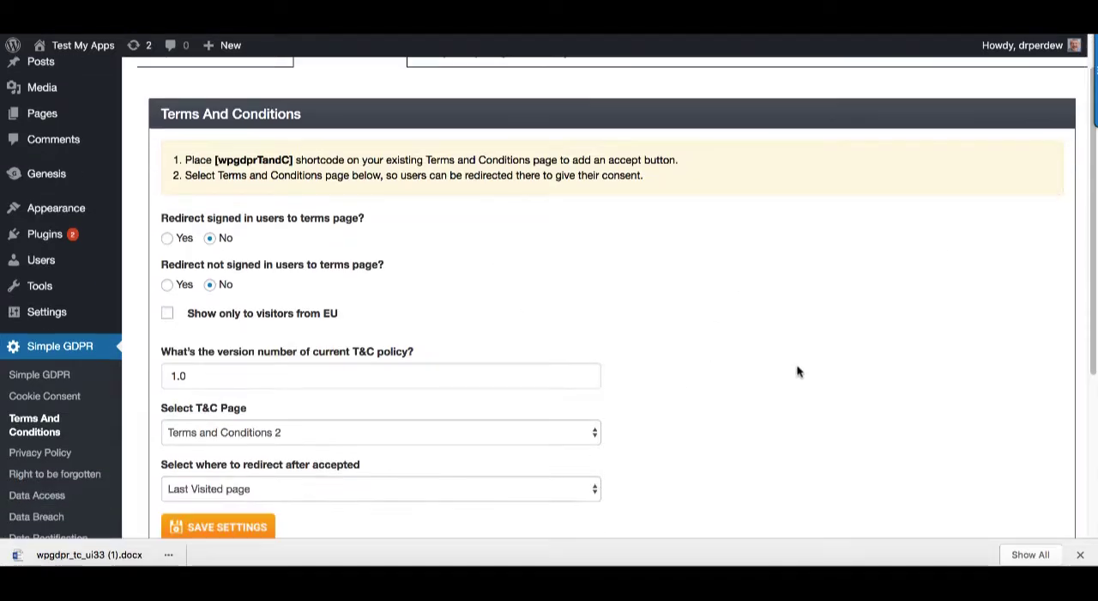
# Enable redirecting users who are not signed in to the terms page and save the Terms And Conditions settings
pyautogui.scroll(1, 798, 367)
pyautogui.scroll(1, 828, 356)
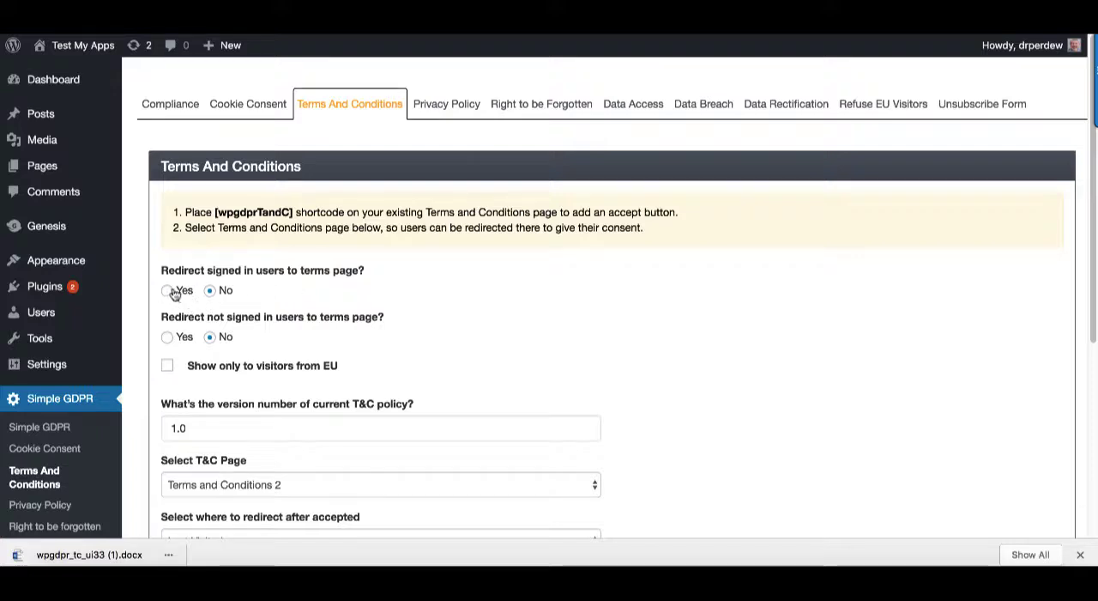
pyautogui.click(167, 337)
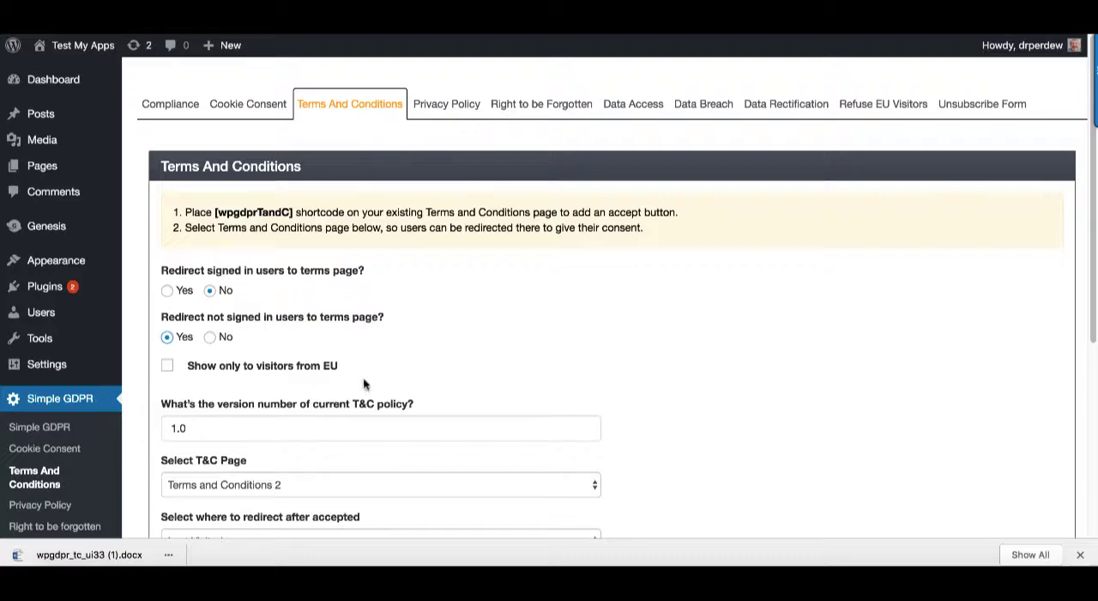
pyautogui.scroll(-3, 677, 381)
pyautogui.click(224, 373)
pyautogui.click(1078, 7)
pyautogui.click(951, 49)
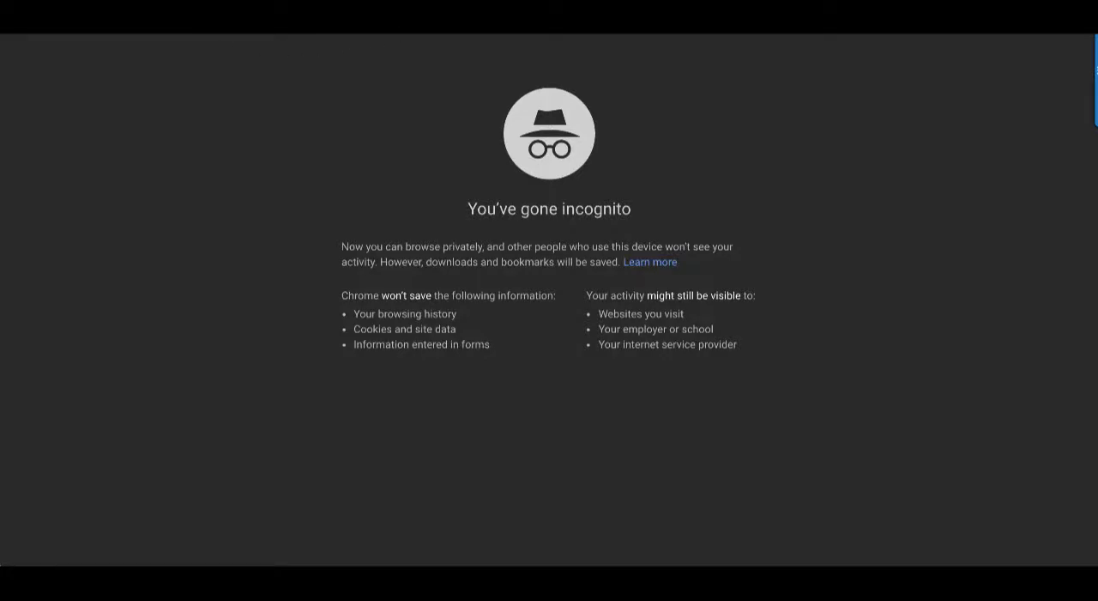
pyautogui.write('http://testmyapps.com/test-gdpr/')
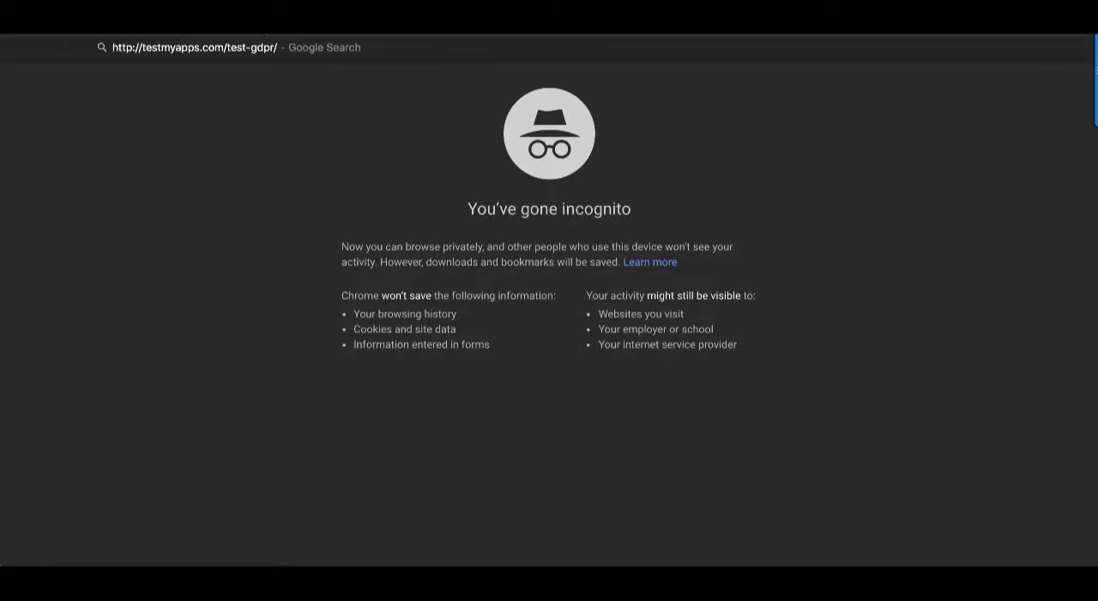
pyautogui.press('Return')
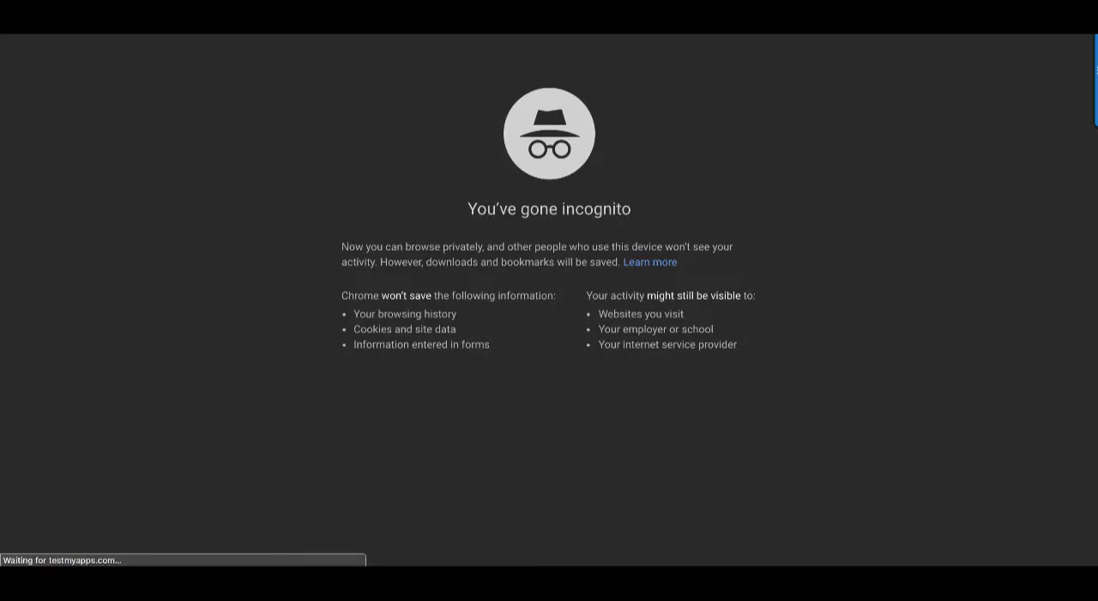
# Go through the Terms of Use to its end, tick the acceptance of the terms and conditions, and submit it
pyautogui.scroll(-3, 722, 287)
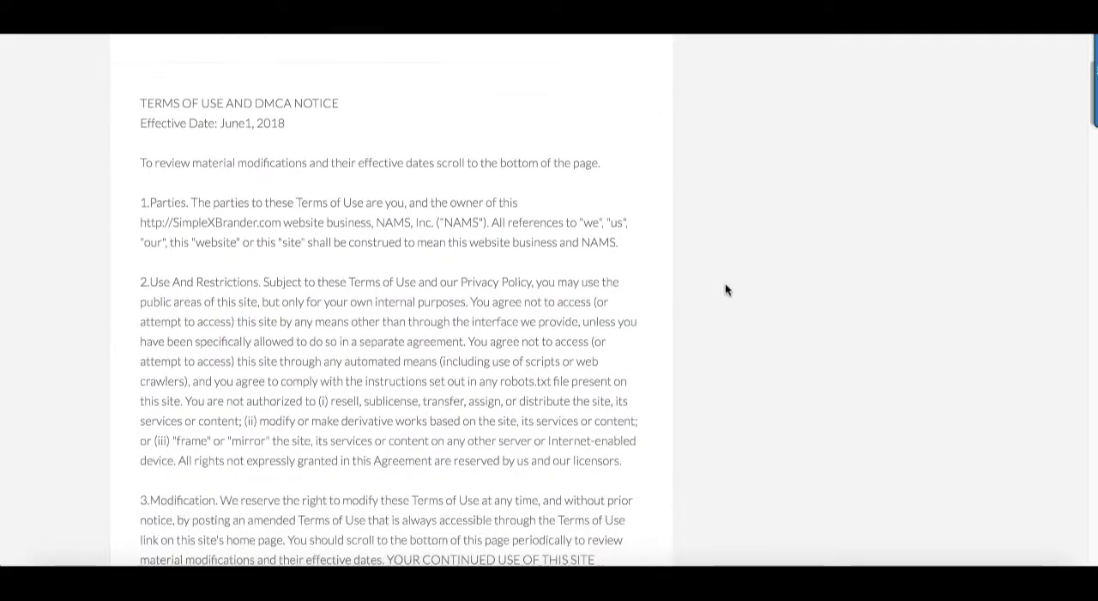
pyautogui.scroll(-5, 725, 290)
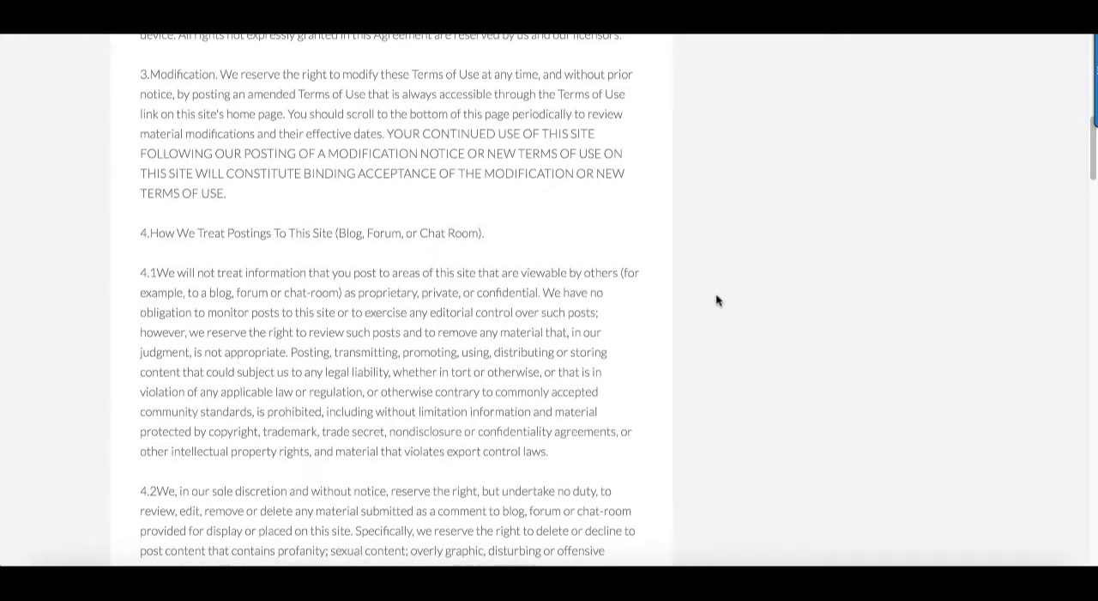
pyautogui.scroll(-5, 719, 295)
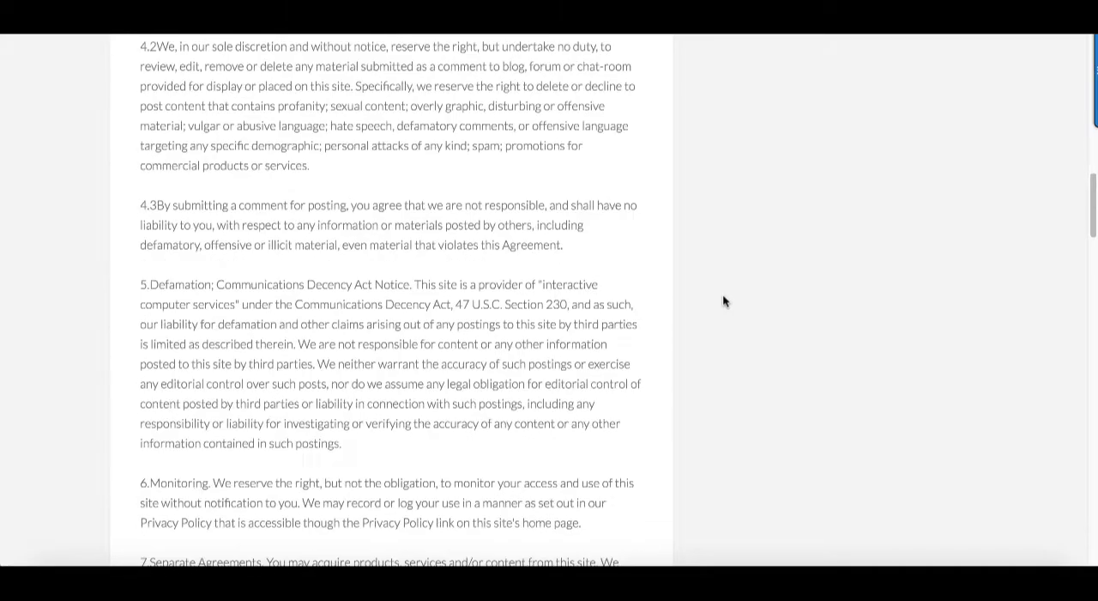
pyautogui.scroll(-14, 723, 300)
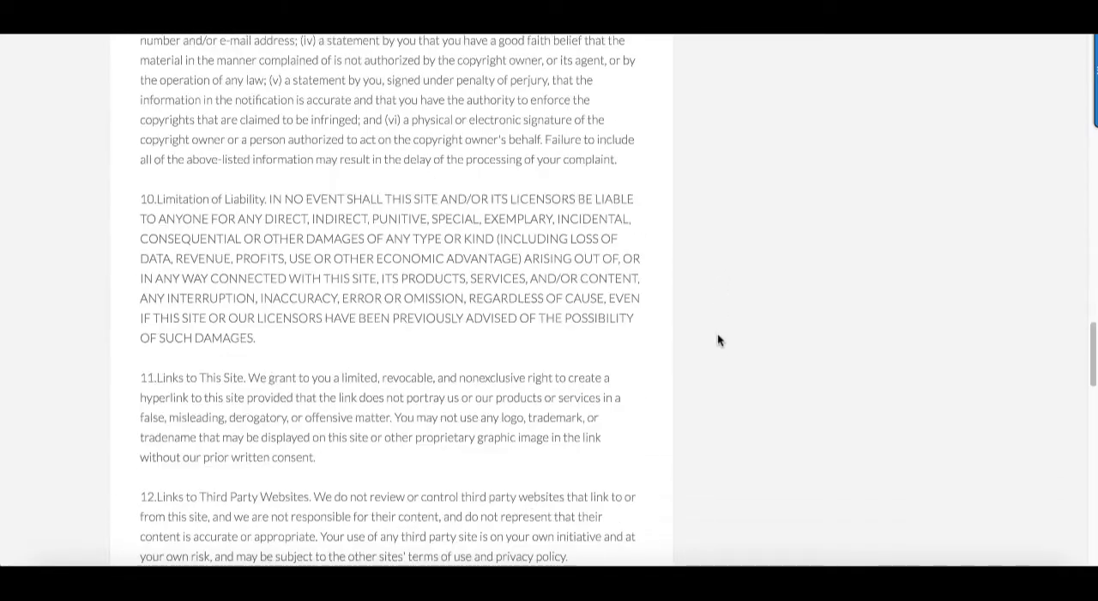
pyautogui.scroll(-15, 719, 352)
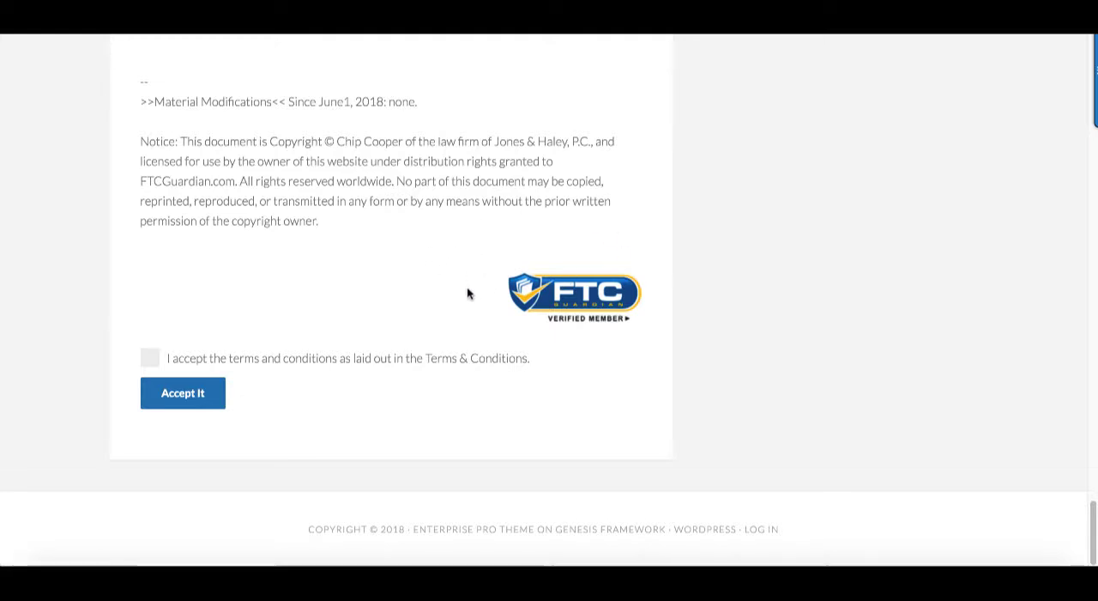
pyautogui.click(149, 358)
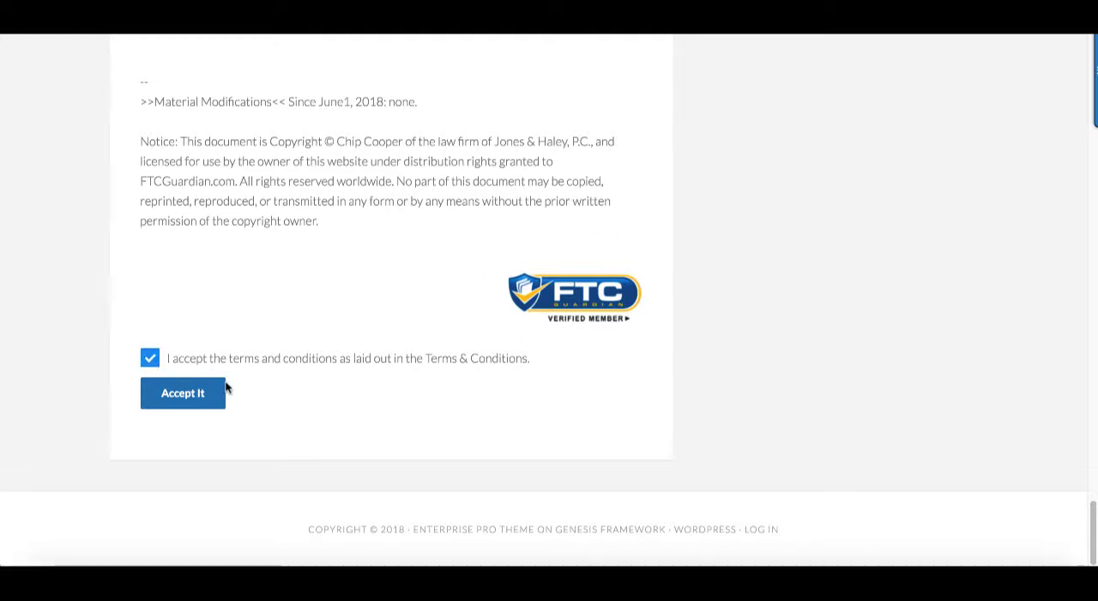
pyautogui.click(183, 397)
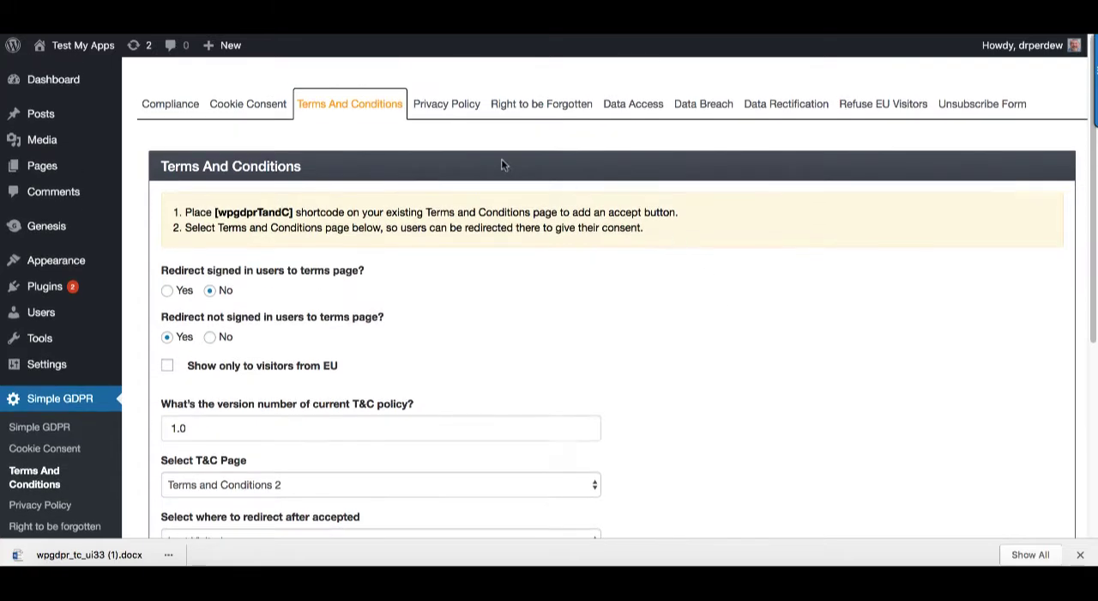
# Check the site's GDPR status in the Compliance overview of Simple GDPR, including the Terms & Conditions entry
pyautogui.click(176, 104)
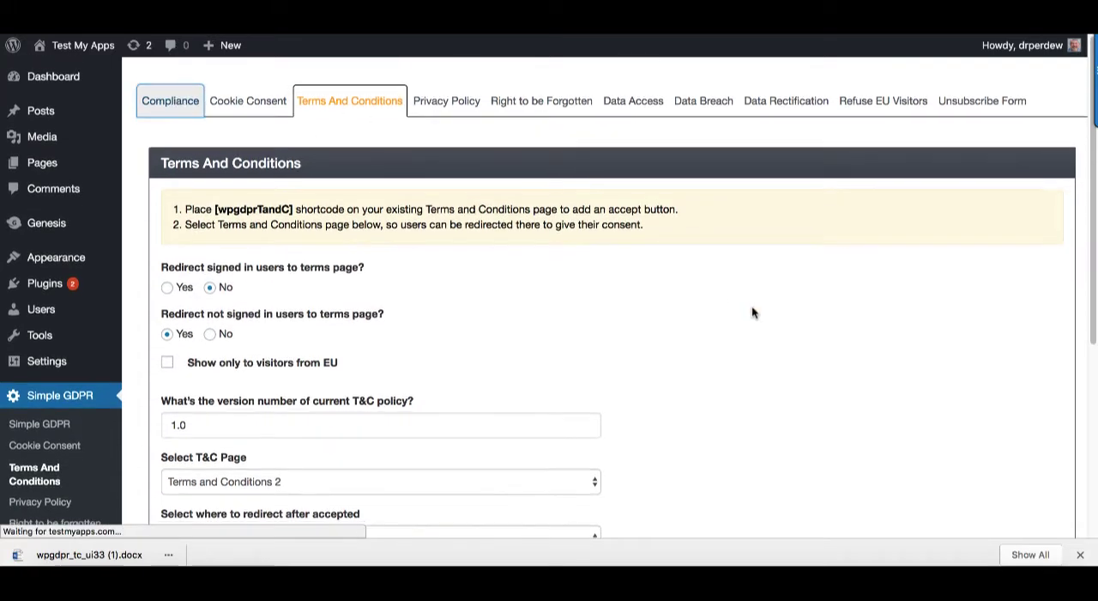
pyautogui.scroll(-4, 753, 311)
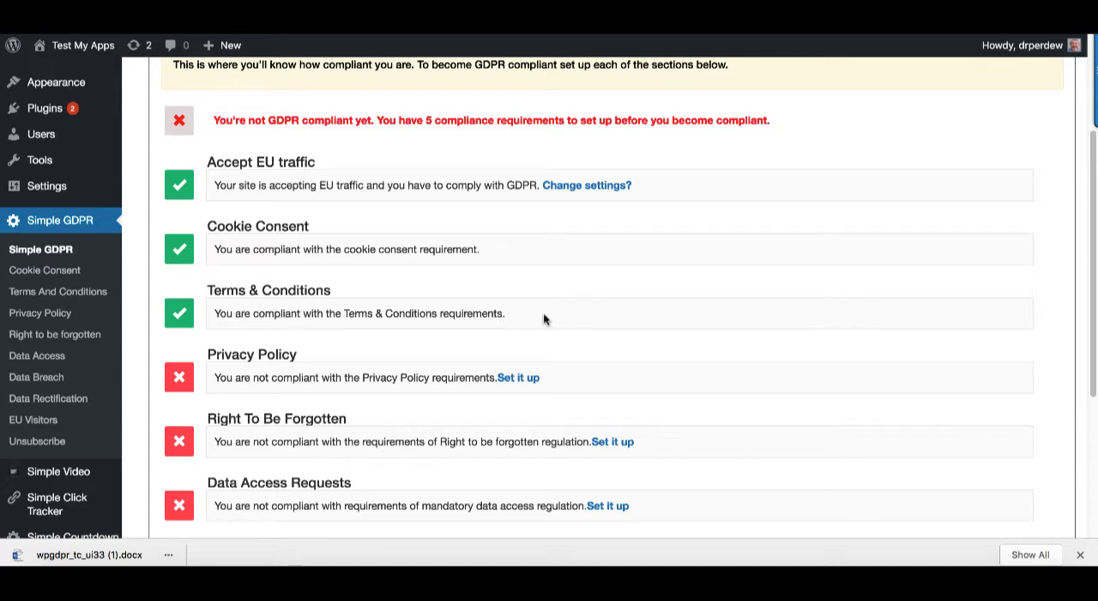
pyautogui.scroll(4, 798, 309)
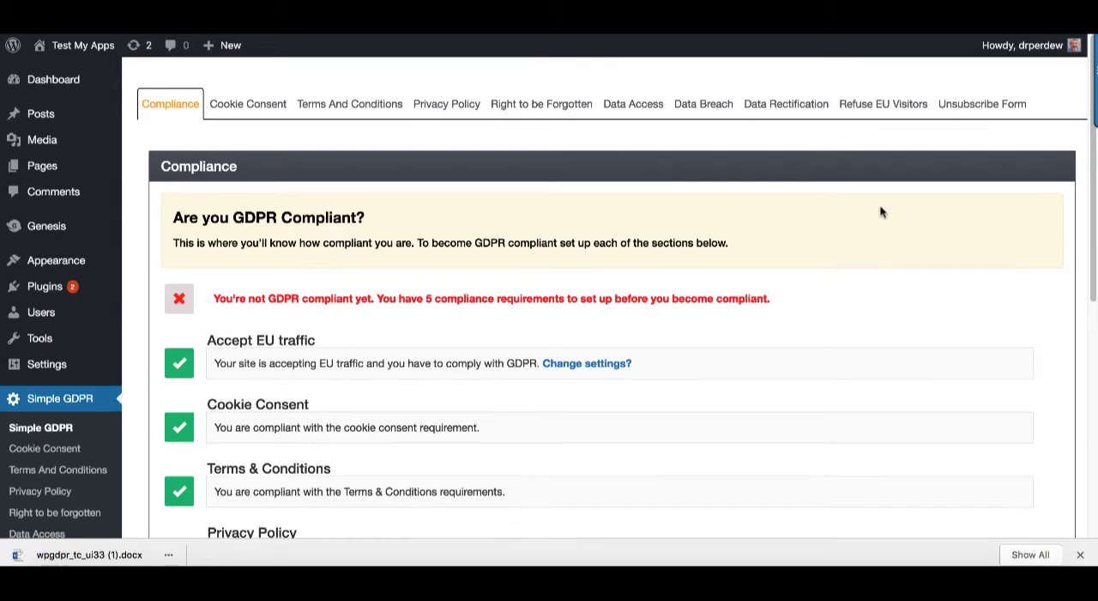
# In the Terms And Conditions settings, restrict the terms page redirect to visitors from the EU
pyautogui.click(362, 104)
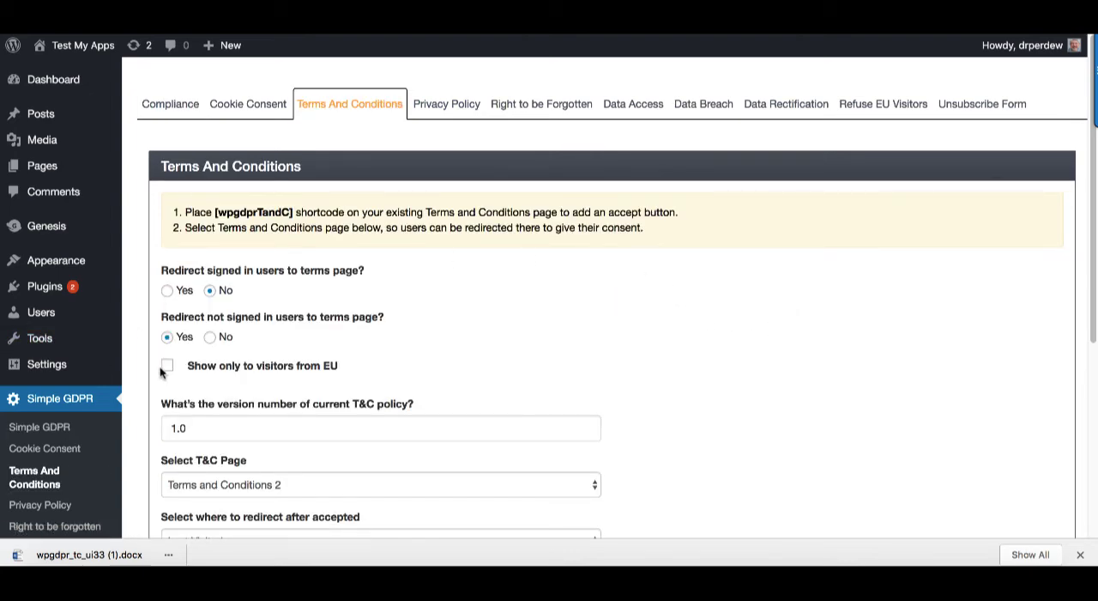
pyautogui.click(167, 365)
pyautogui.scroll(-2, 763, 361)
pyautogui.scroll(-3, 762, 361)
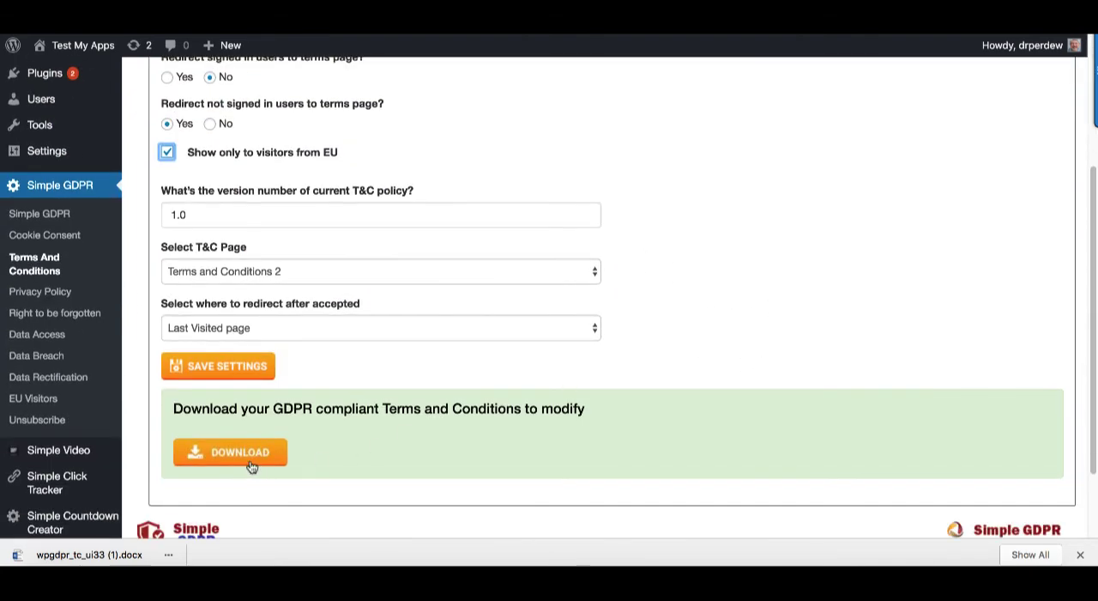